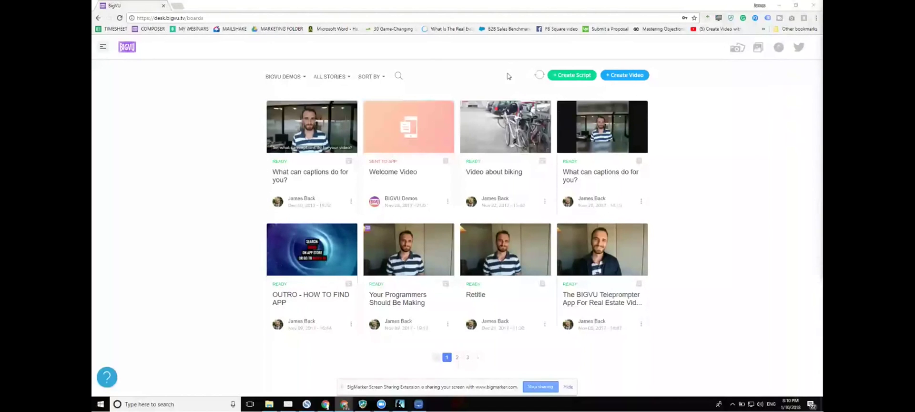
- Start a new script, then close the empty draft to return to the script boards
click(572, 76)
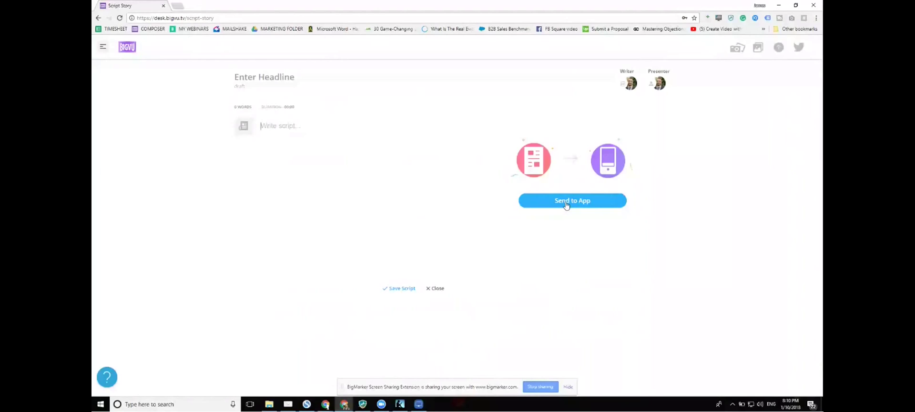
click(437, 289)
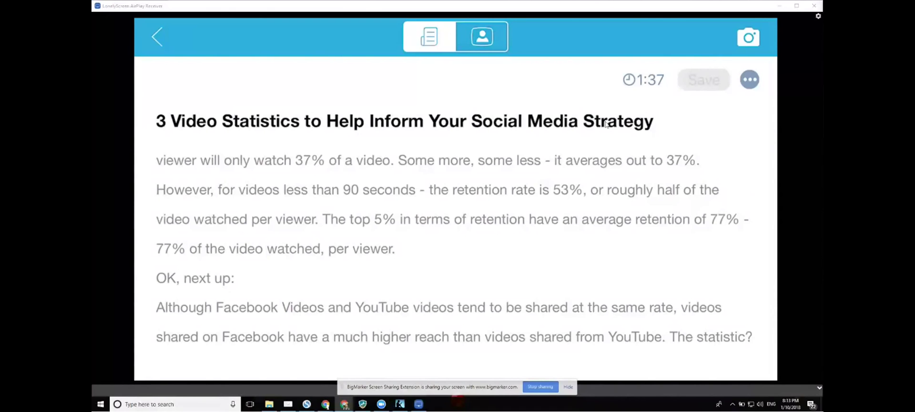
- Upload the newest 0:33 Jan 10 take of the statistics script to desk.bigvu.tv
click(488, 49)
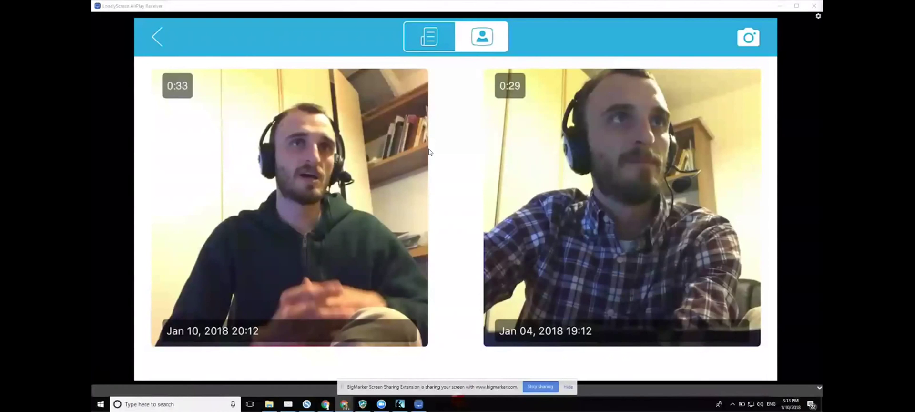
click(336, 182)
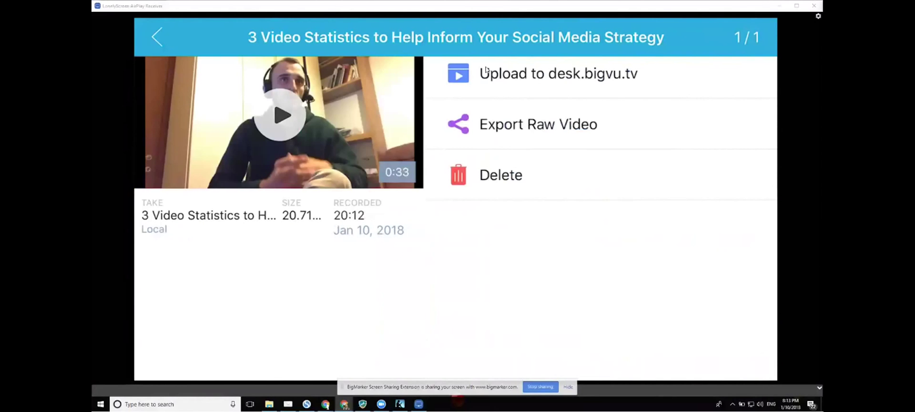
click(587, 87)
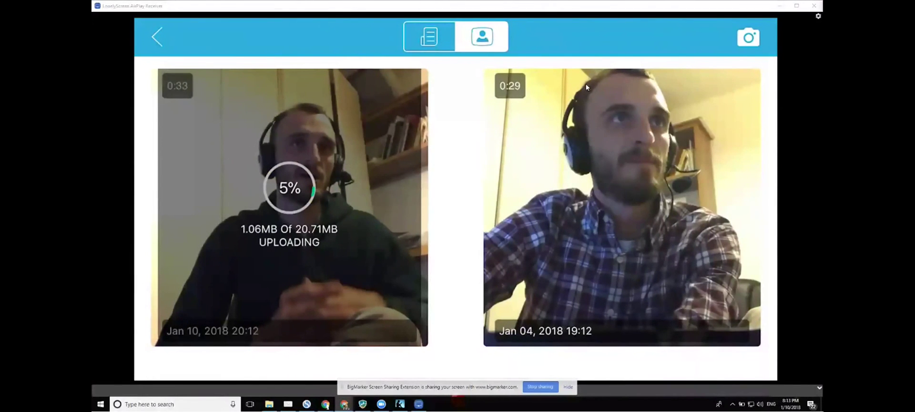
key(alt+Tab)
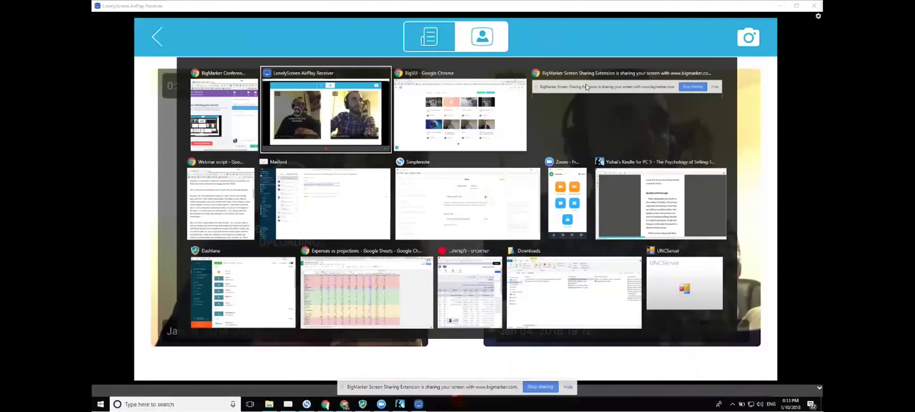
- Bring the BIGVU Chrome window forward and reload the desk.bigvu.tv boards page
click(439, 104)
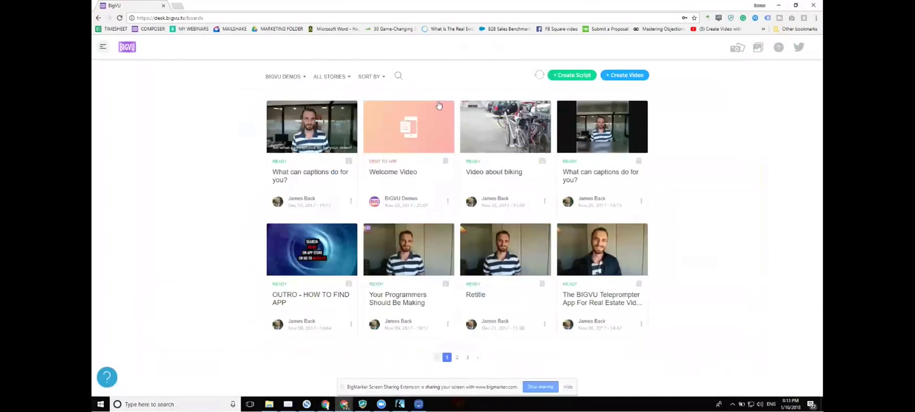
click(177, 5)
text(desk.bigvu)
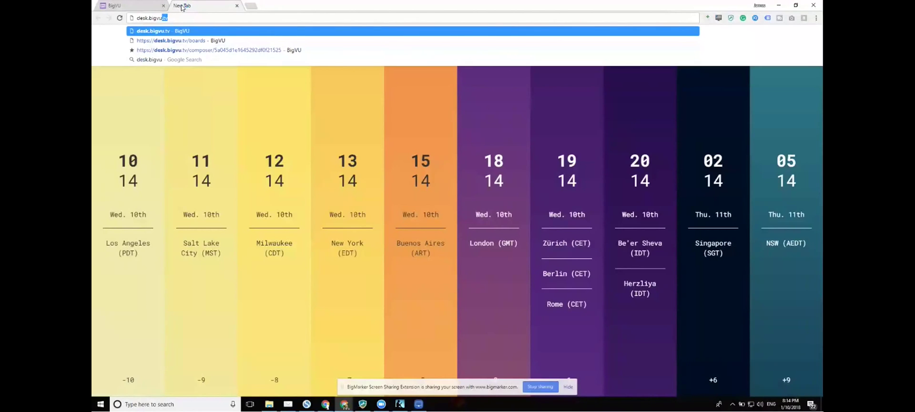
text(.tv)
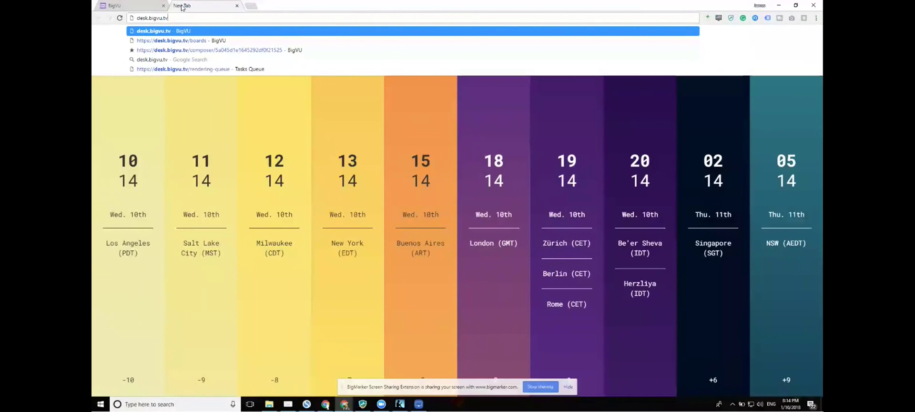
key(Return)
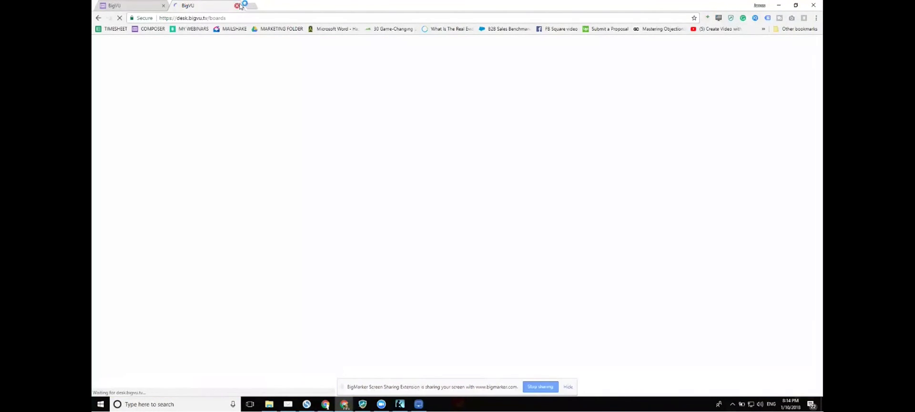
click(237, 6)
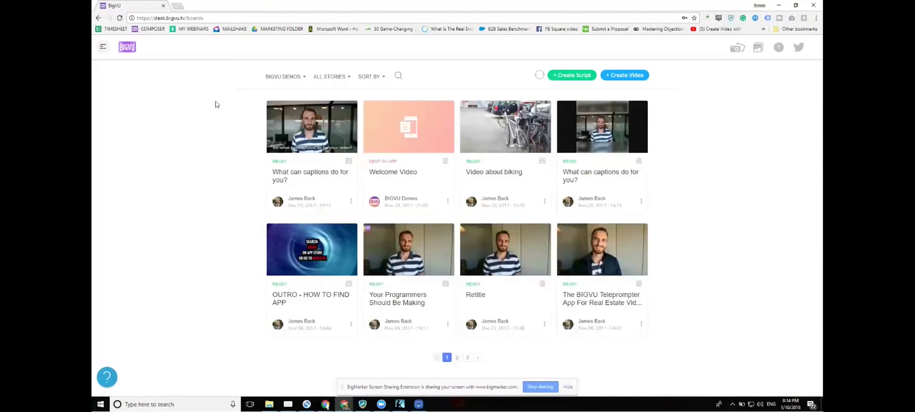
- Switch to the Personal Desk to list its stories
click(286, 77)
click(294, 98)
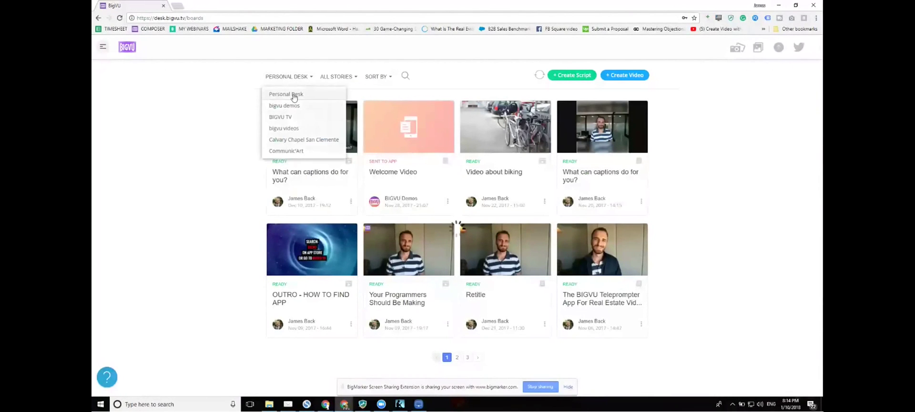
click(294, 95)
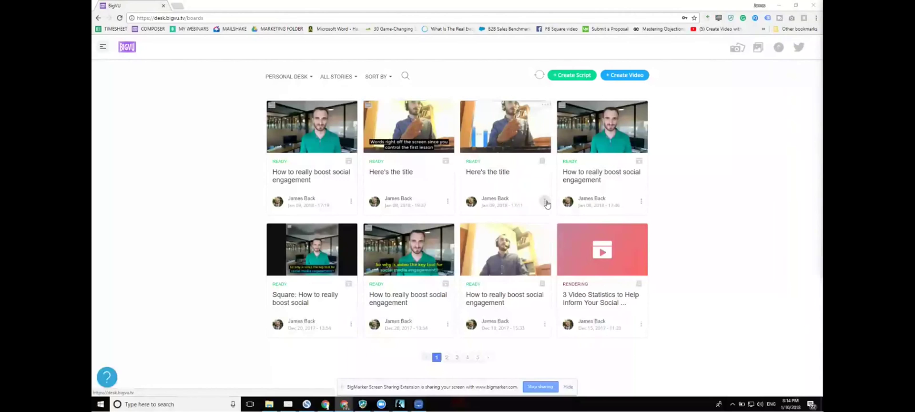
- Open the options menu for the How to really boost social engagement story card
click(545, 324)
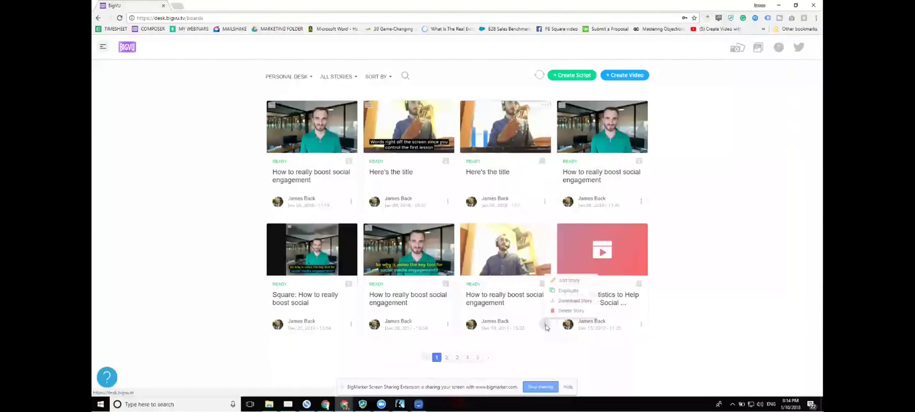
click(545, 326)
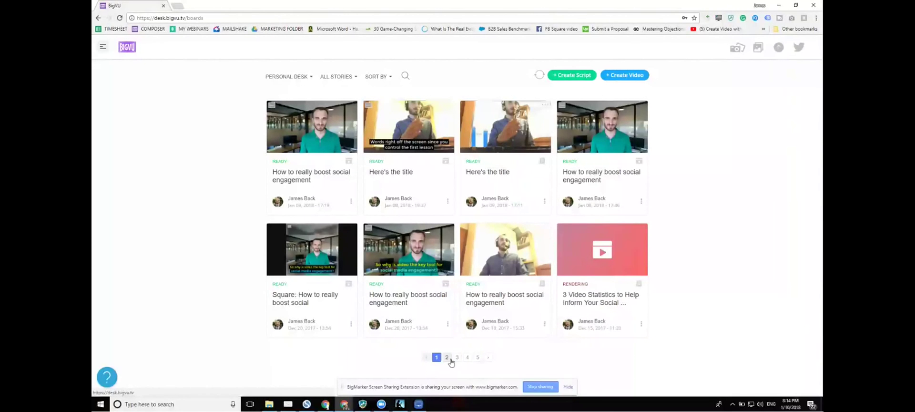
click(641, 324)
click(641, 327)
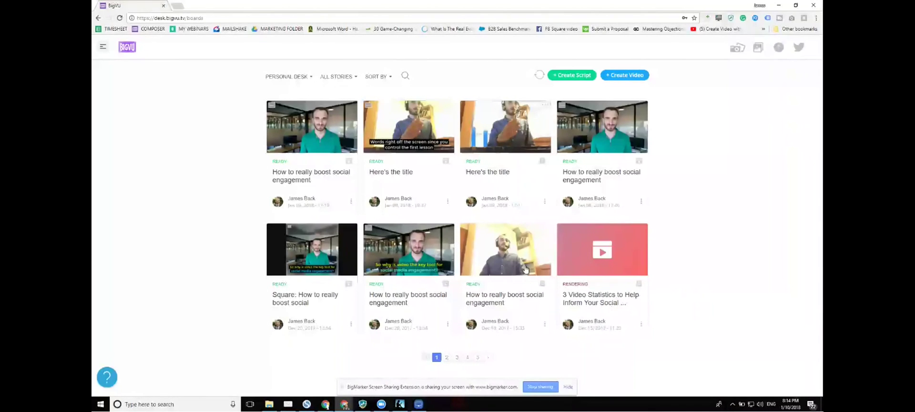
click(545, 324)
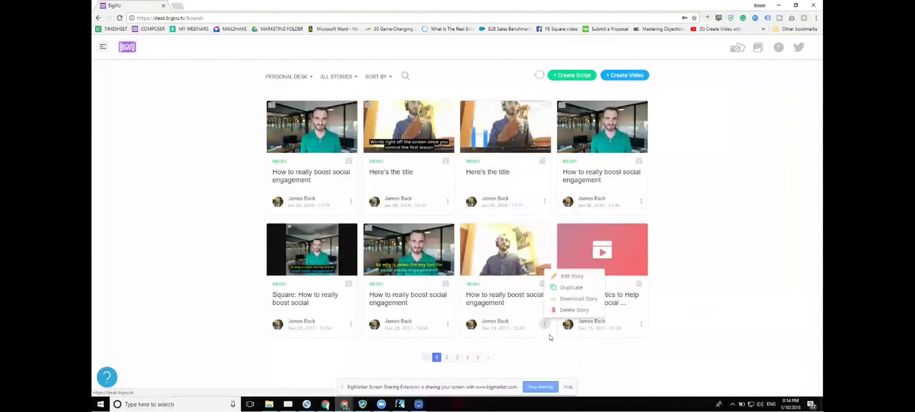
- Edit the How to really boost social engagement story and browse its recorded takes
click(574, 275)
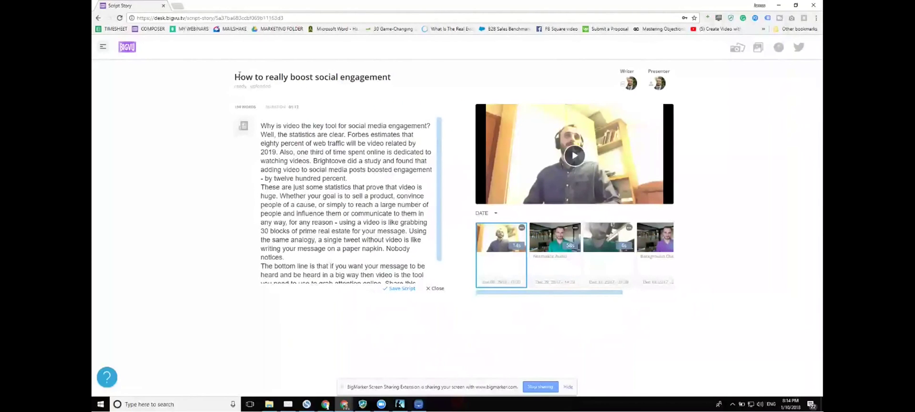
scroll(310, 157, down, 1)
scroll(310, 157, up, 1)
scroll(657, 246, right, 3)
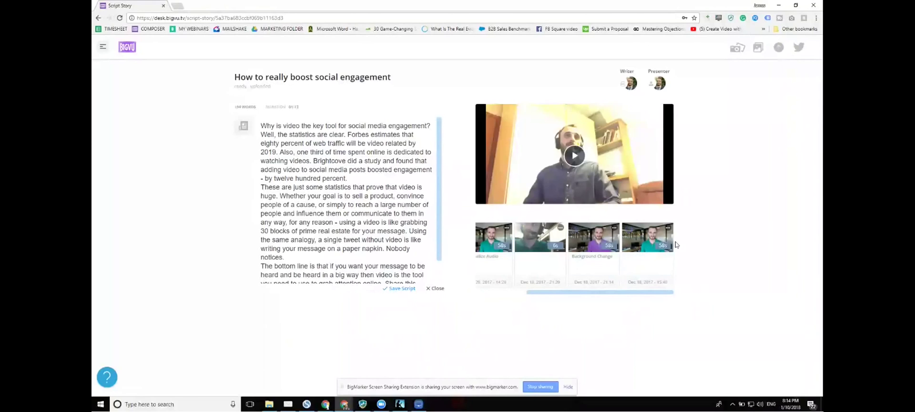
mouse_move(575, 250)
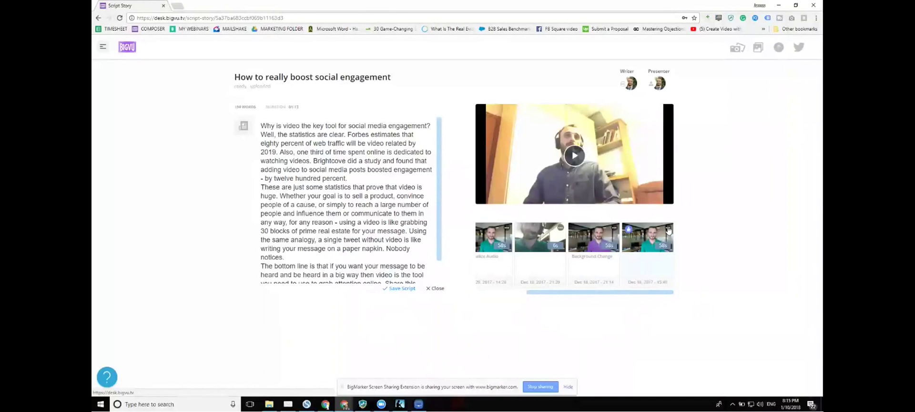
- Select the last 58s take, dismiss the video-ready notification, and open its options
click(629, 239)
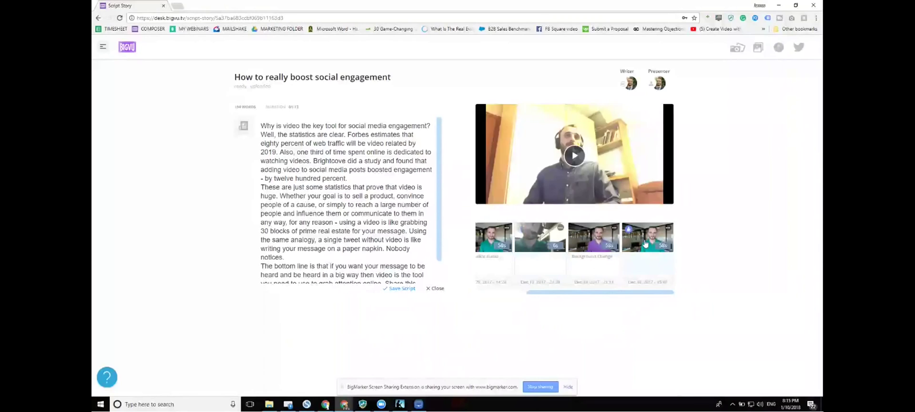
click(545, 242)
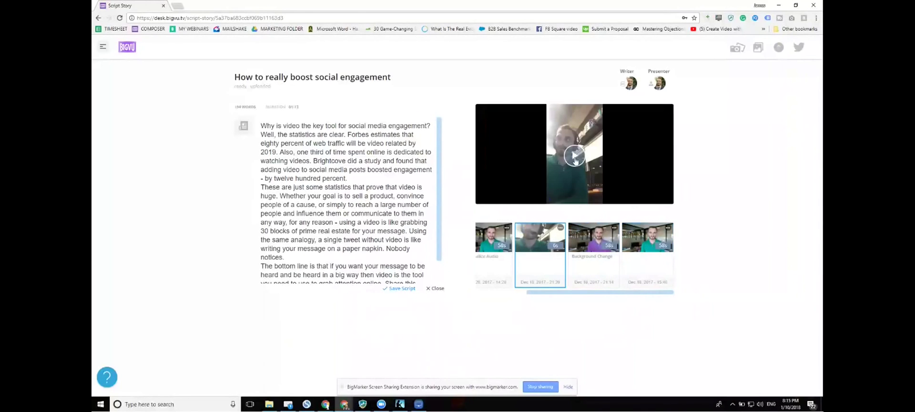
click(637, 238)
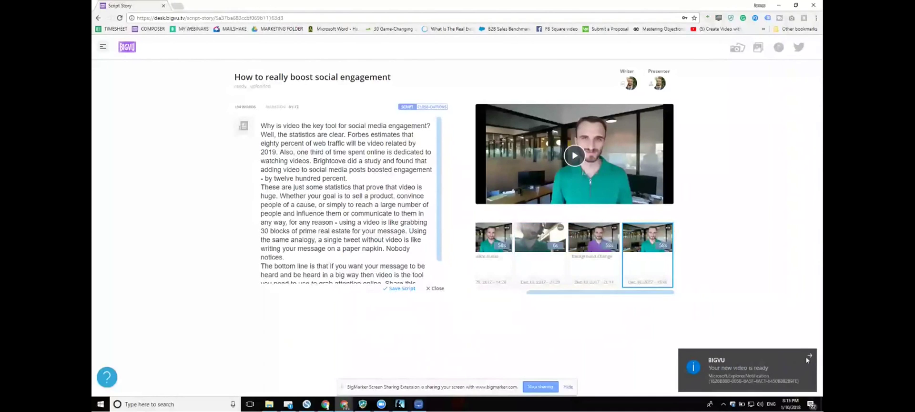
click(809, 356)
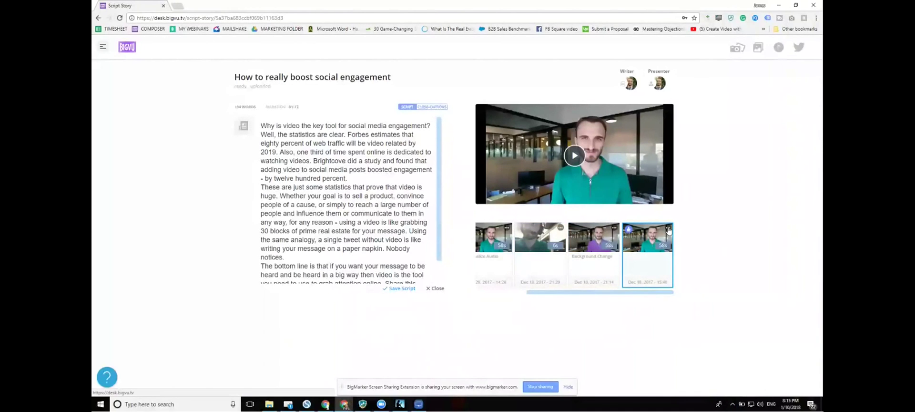
click(669, 230)
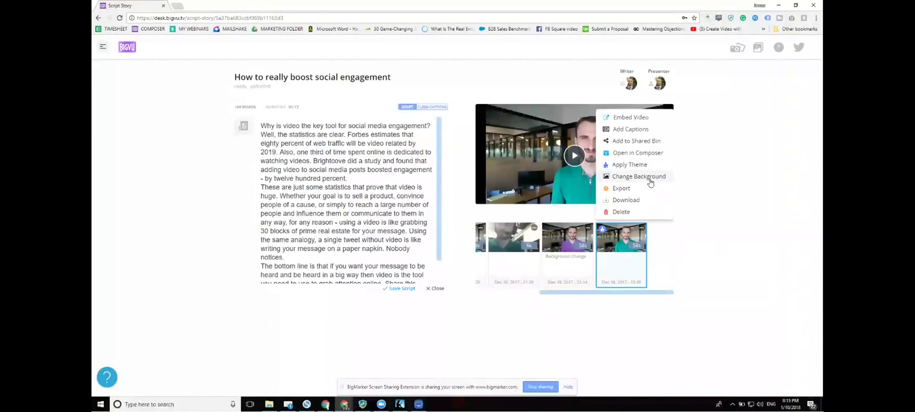
- Try the basketball photo as the take's background, browse the desk library, then close the media panel
click(651, 182)
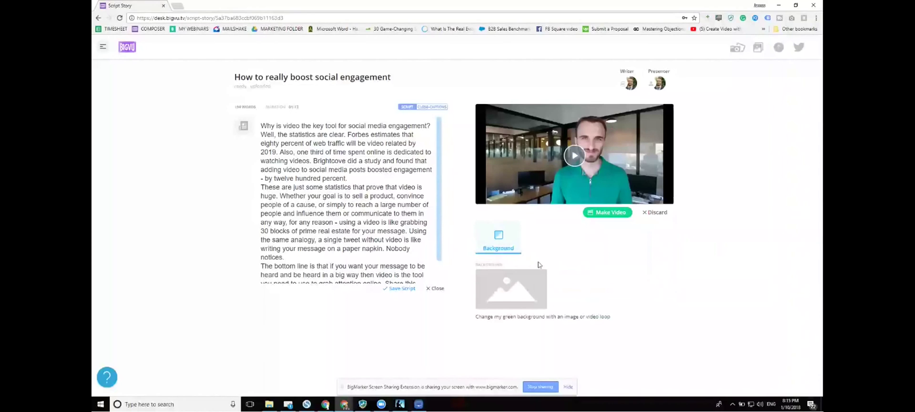
click(779, 49)
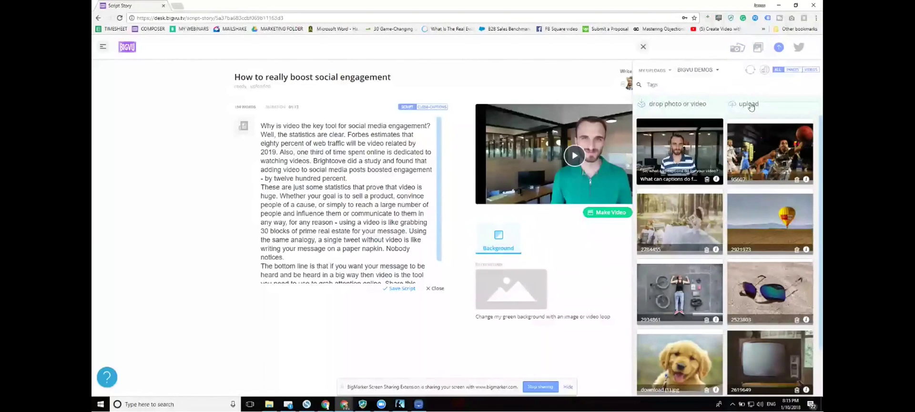
drag(763, 163, 535, 281)
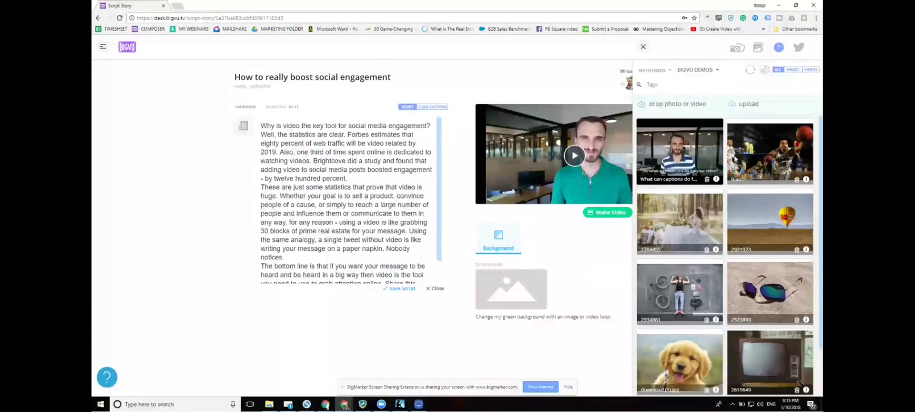
click(757, 49)
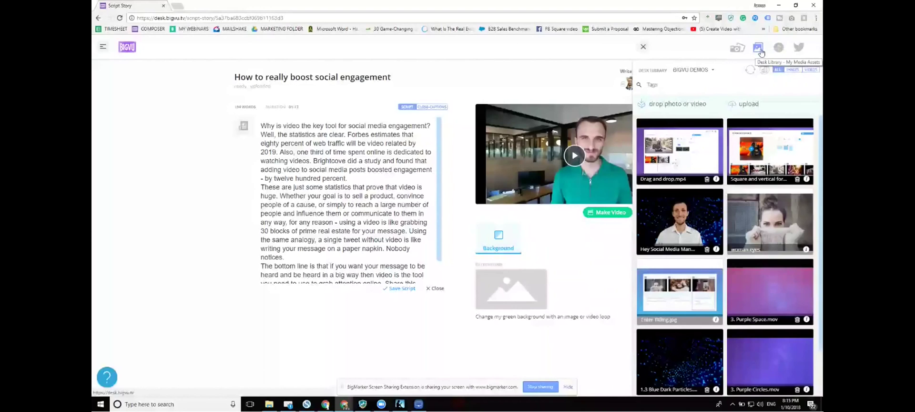
scroll(693, 326, down, 3)
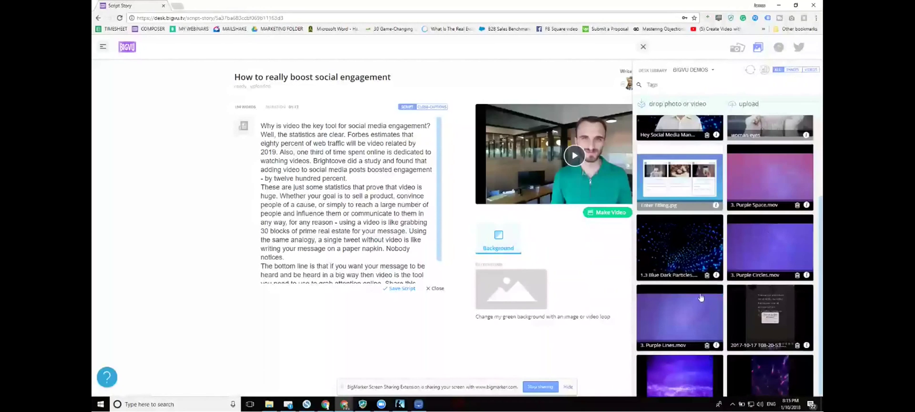
scroll(693, 326, up, 3)
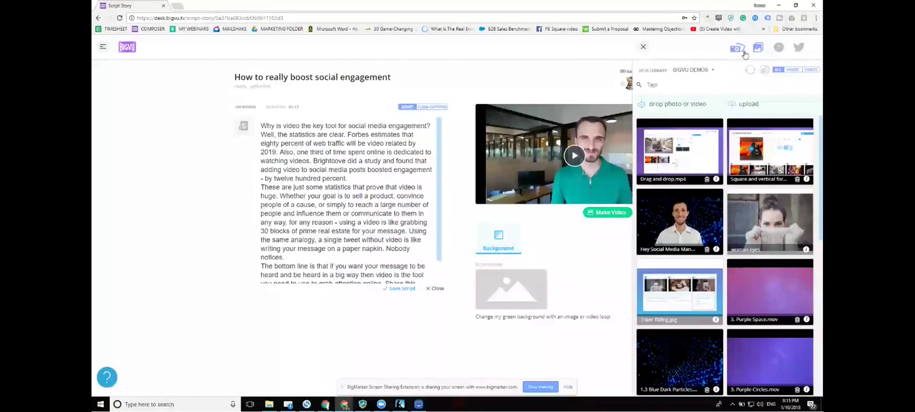
click(644, 47)
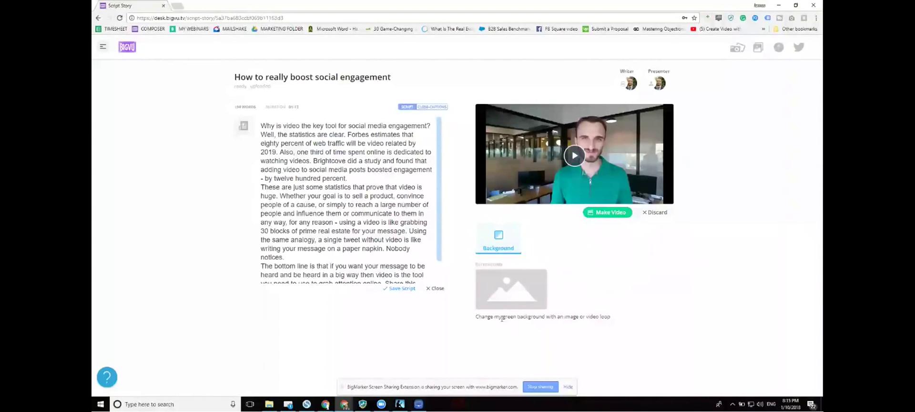
- Discard the pending background-change video and scroll the takes strip to the newest takes
click(655, 213)
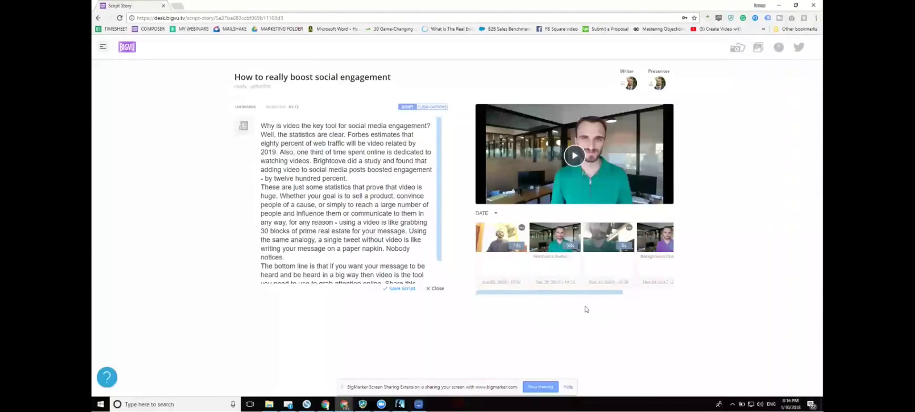
drag(600, 298, 662, 294)
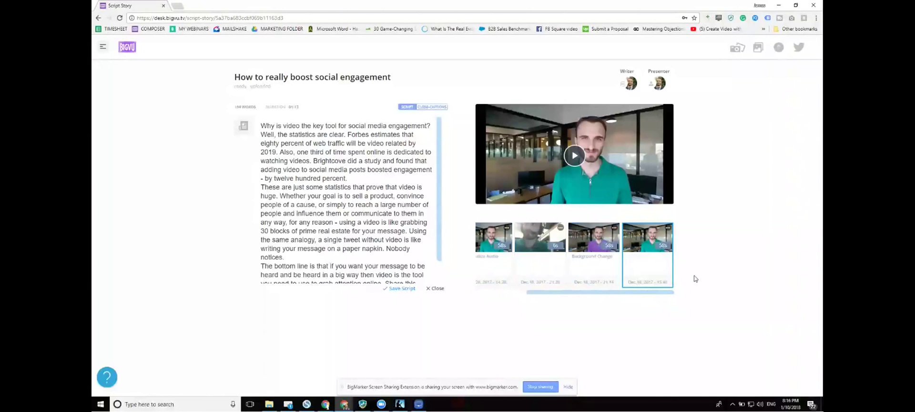
- Request Add Captions for the newest 58s take of the story
click(668, 228)
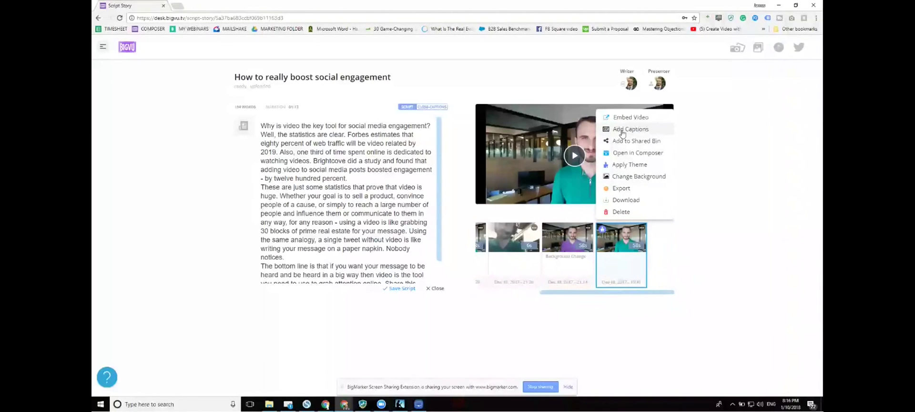
click(622, 131)
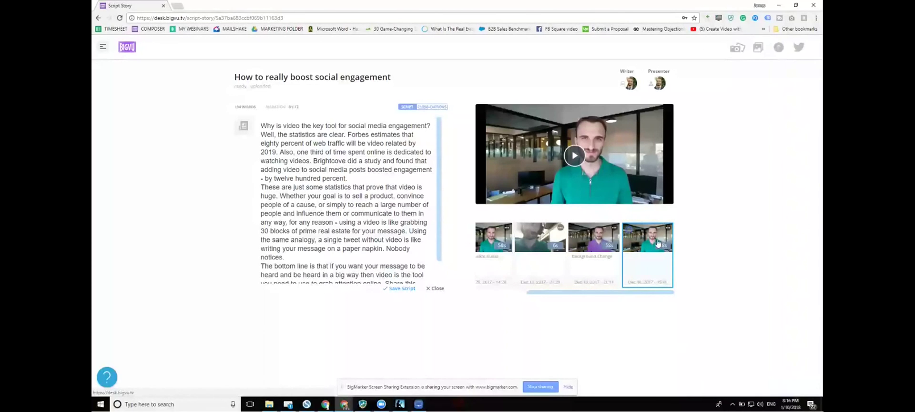
click(103, 47)
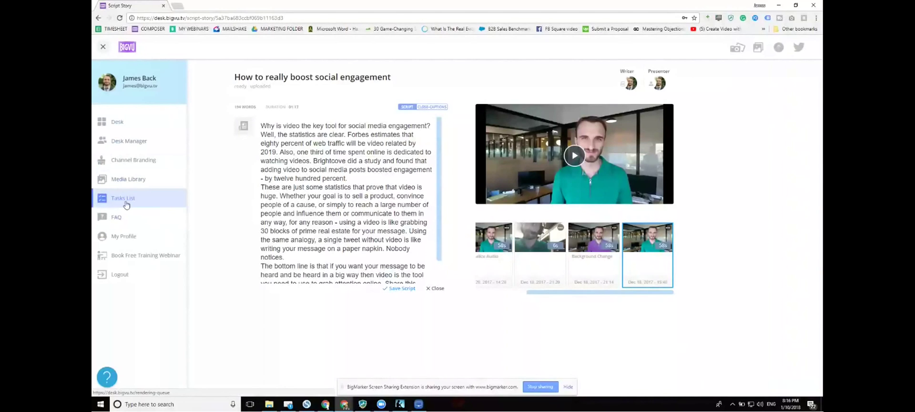
- Open the Tasks List in a new tab to see the Add Captions task received
right_click(118, 201)
click(151, 204)
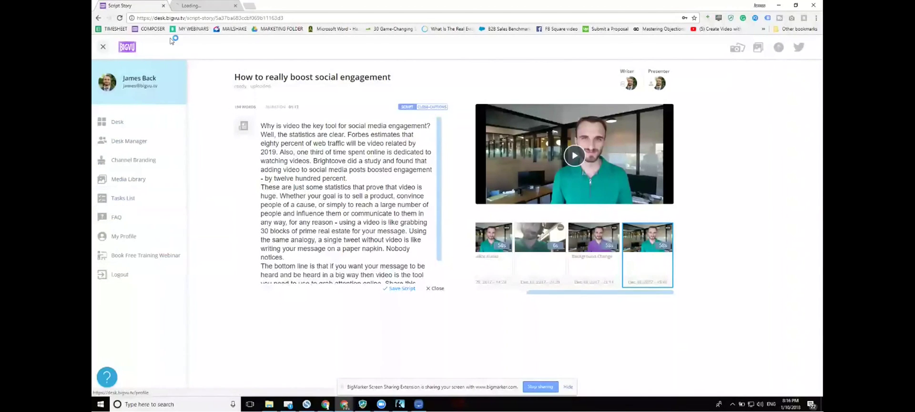
click(195, 6)
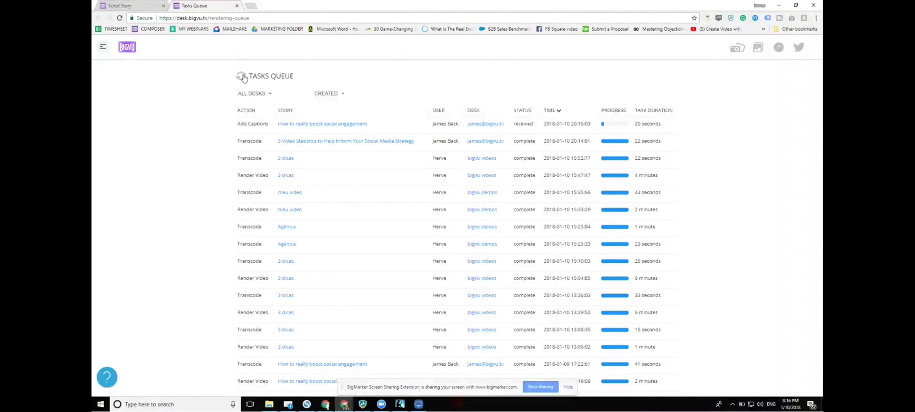
- Return to the story's latest take and show its captions in English (EN)
click(237, 6)
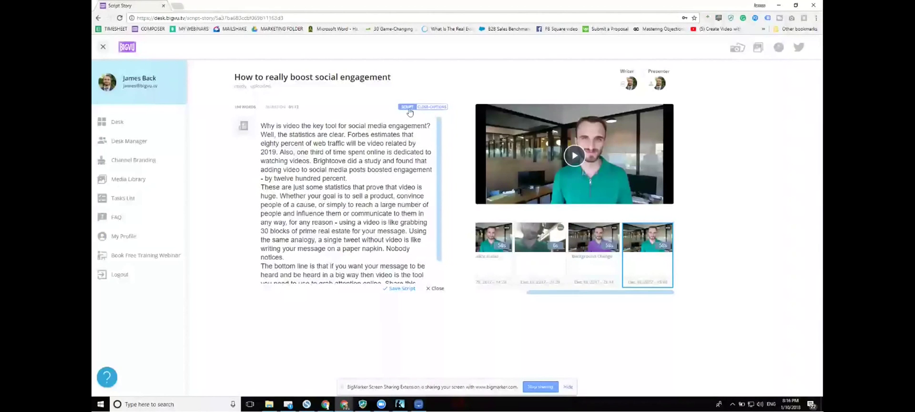
click(495, 279)
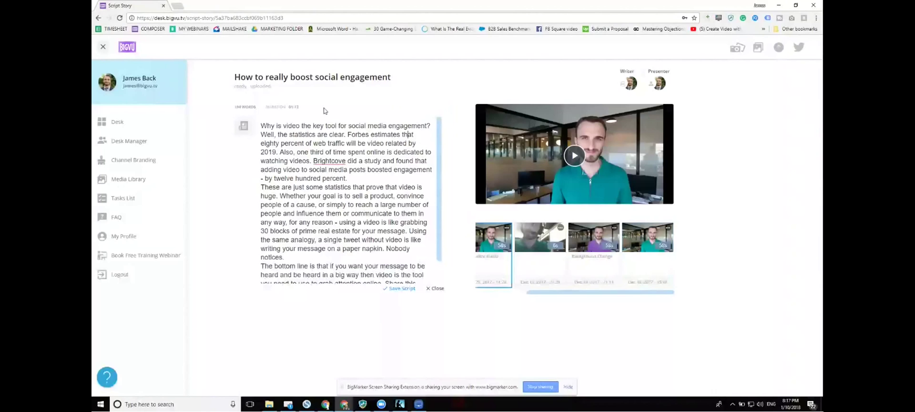
click(645, 267)
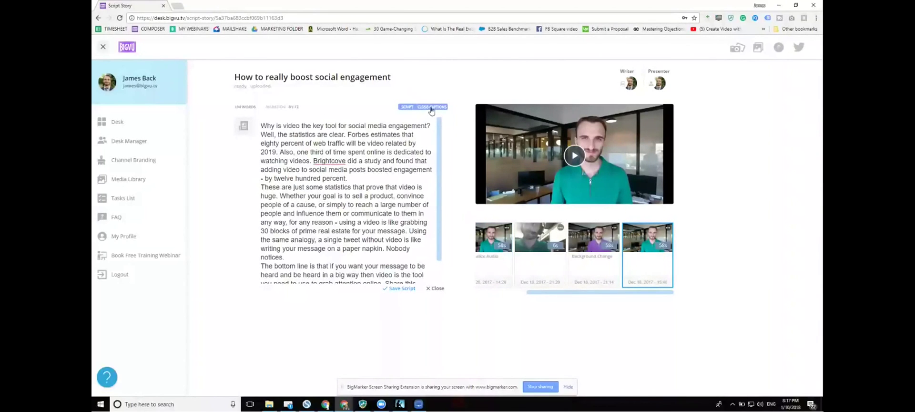
click(432, 107)
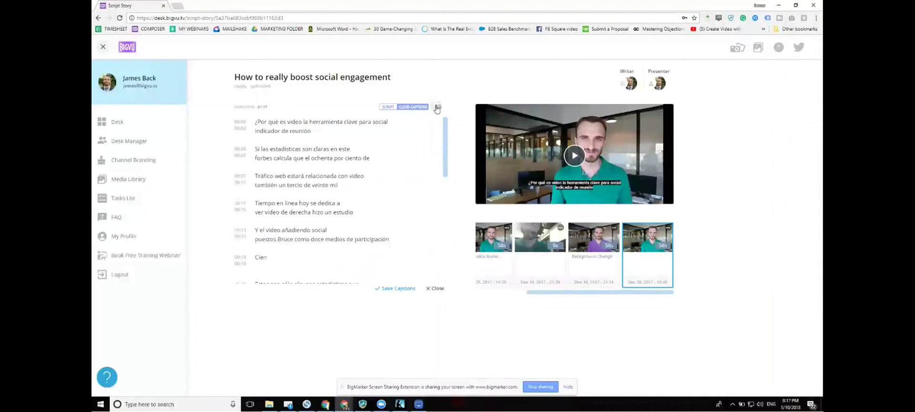
click(437, 107)
click(438, 147)
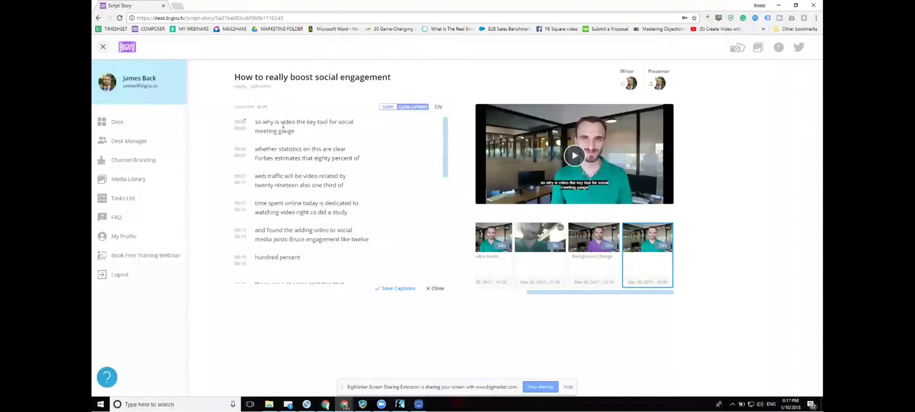
- Correct the misheard caption words to 'brightcove' and save the captions
scroll(283, 125, down, 6)
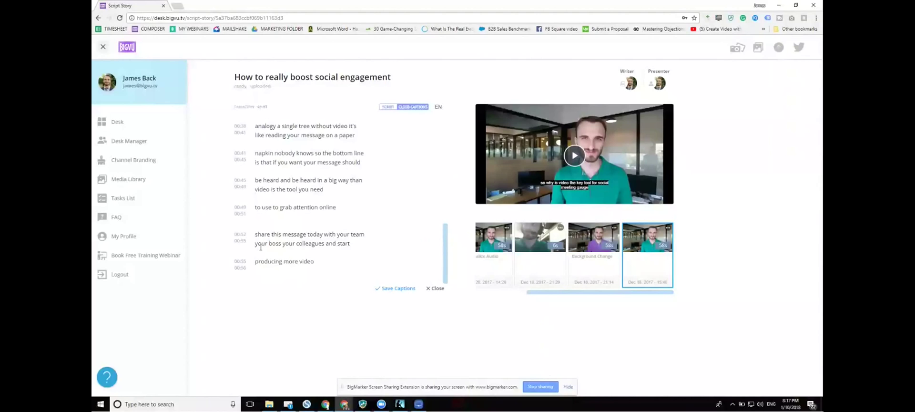
scroll(260, 248, up, 4)
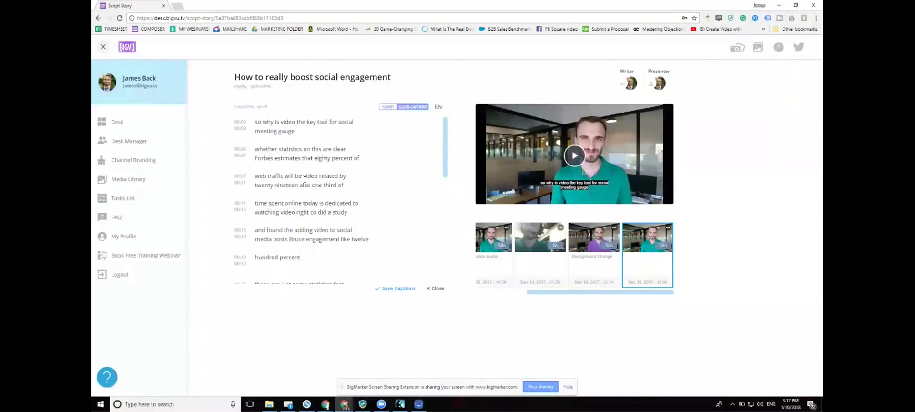
scroll(305, 179, down, 2)
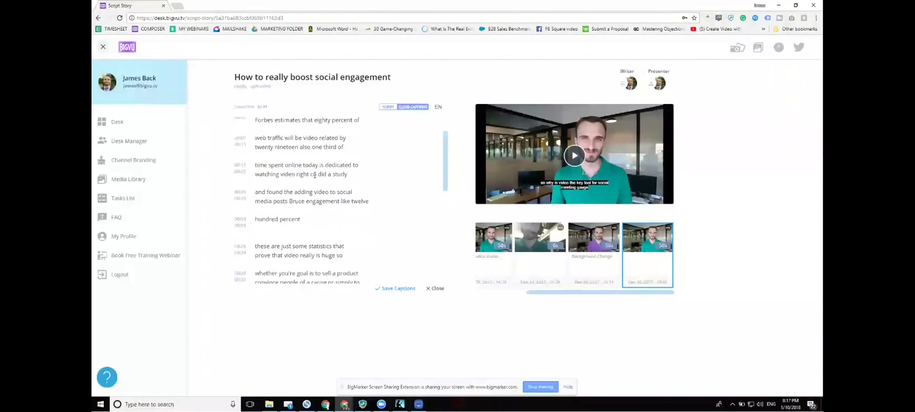
drag(316, 174, 308, 176)
text(brightvo)
key(BackSpace)
key(BackSpace)
text(cove)
scroll(305, 187, down, 5)
scroll(313, 203, up, 6)
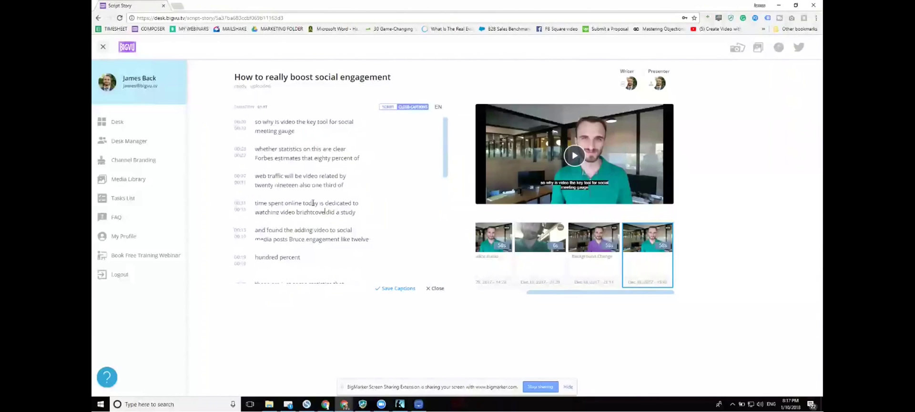
click(381, 286)
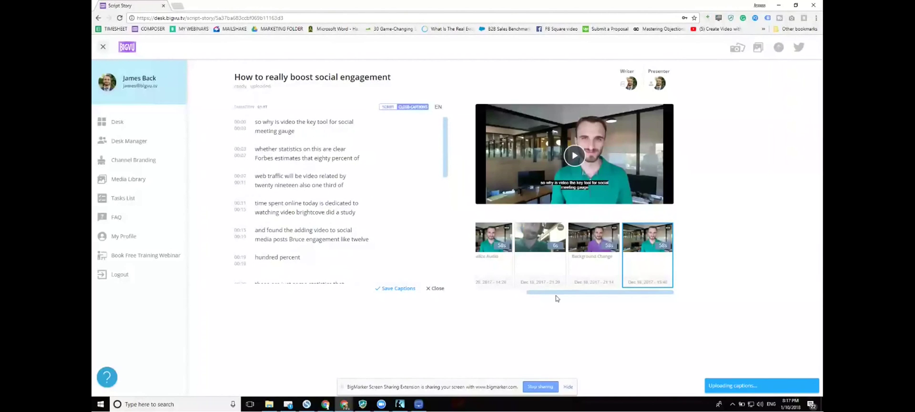
- Open the latest take, 'How to really boost social engagement', in the Composer with automatic EN captions
click(667, 228)
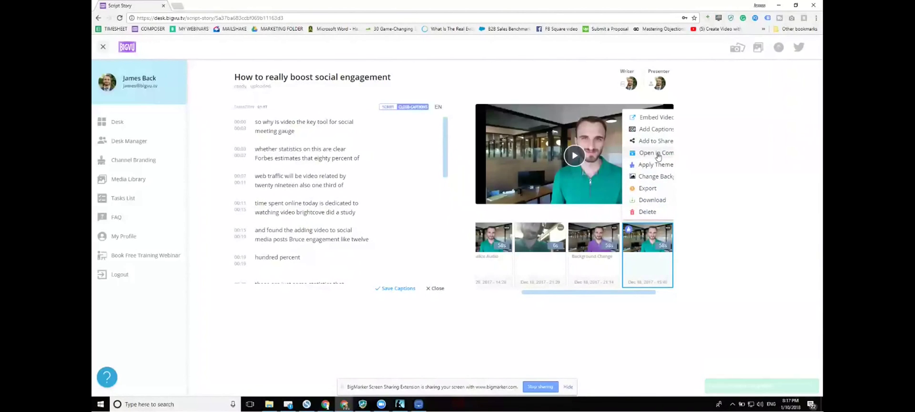
drag(646, 292, 664, 294)
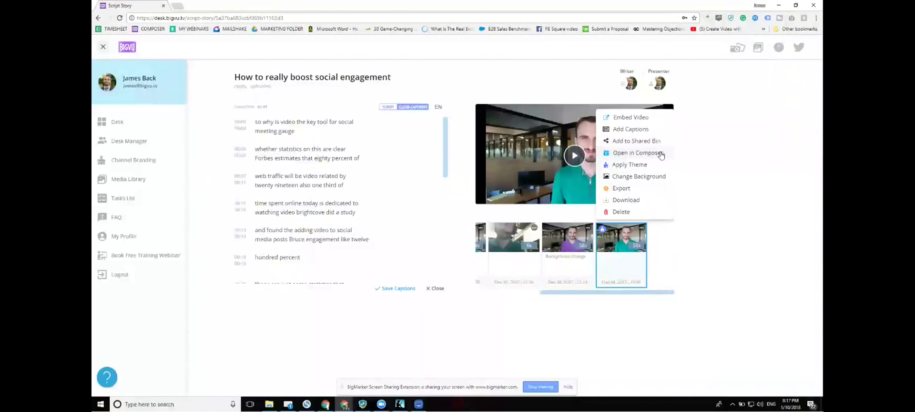
click(661, 154)
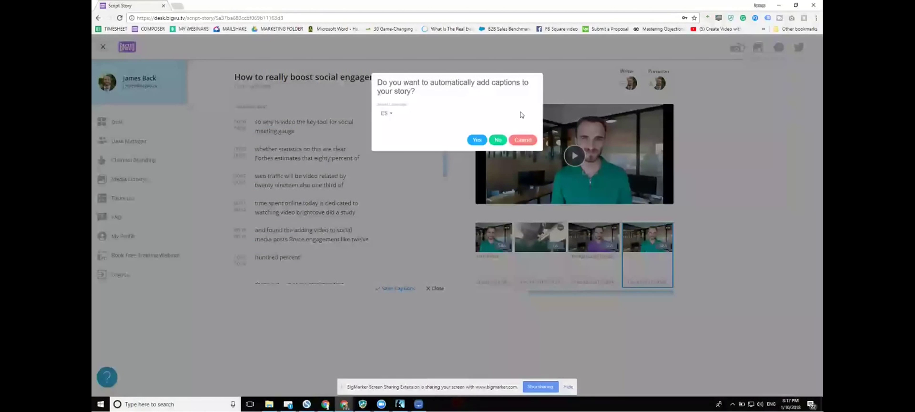
click(387, 114)
click(404, 151)
click(477, 140)
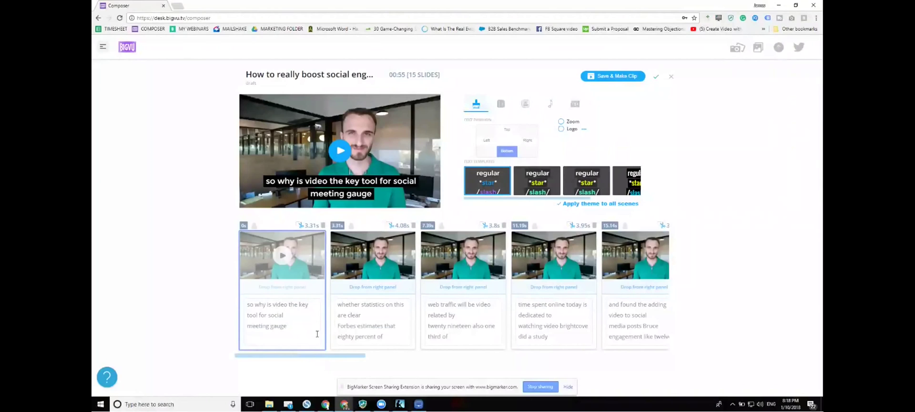
- Apply the third 'regular *star* /slash/' caption text template to all scenes, after trying the second
drag(309, 356, 434, 358)
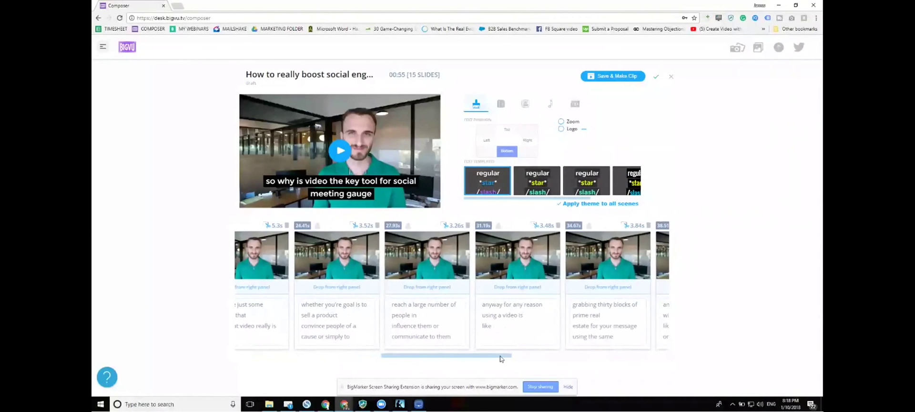
drag(499, 355, 341, 357)
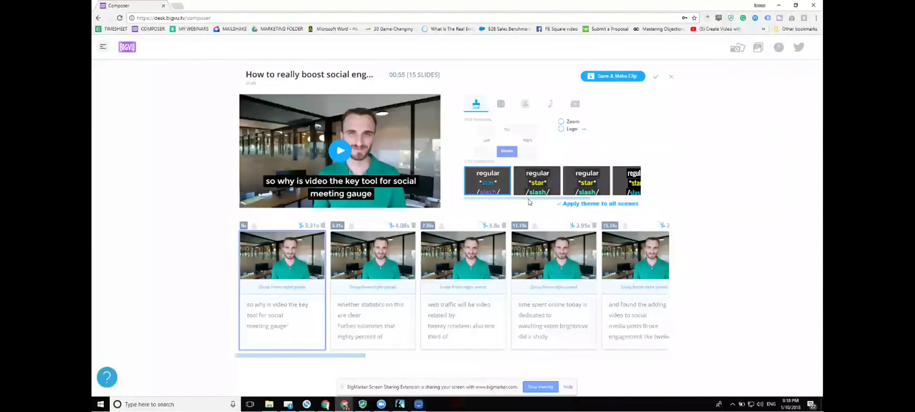
drag(479, 198, 537, 198)
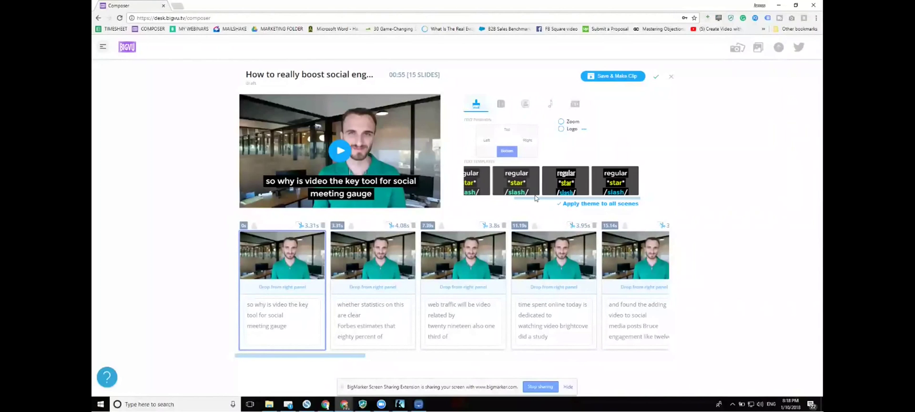
click(530, 185)
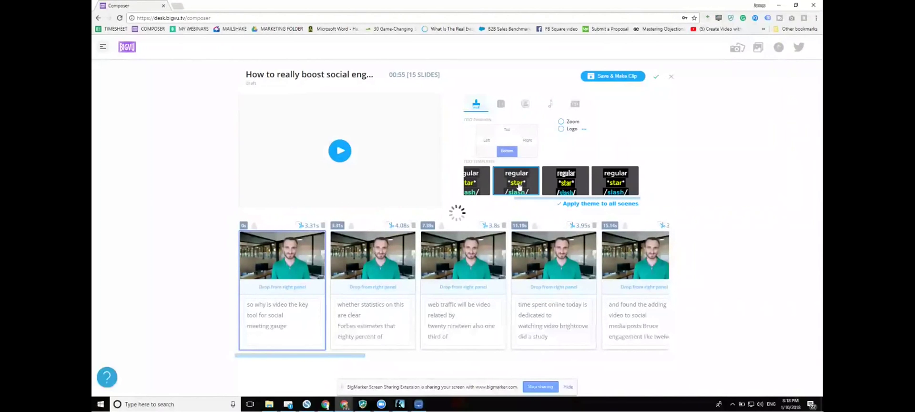
click(590, 204)
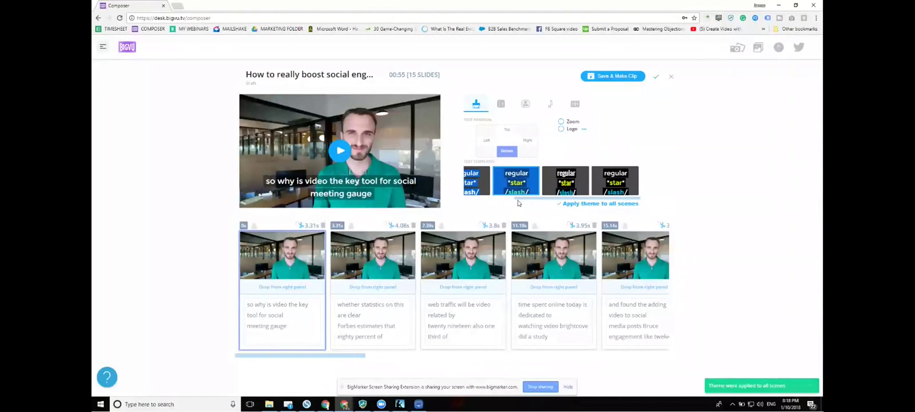
drag(520, 199, 504, 204)
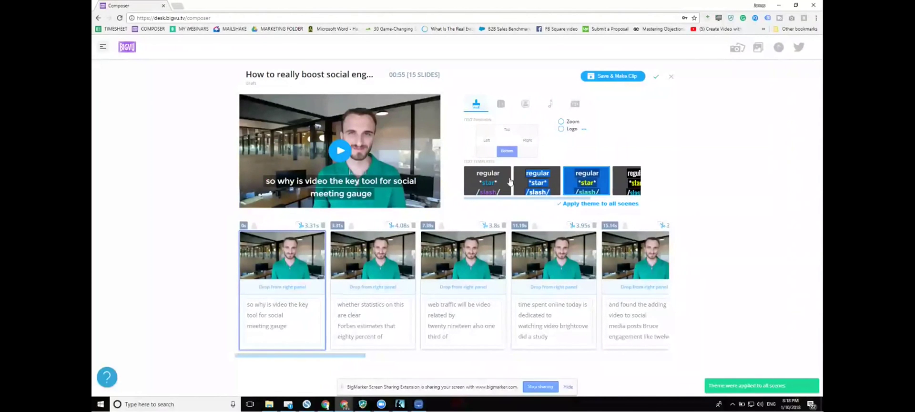
click(497, 206)
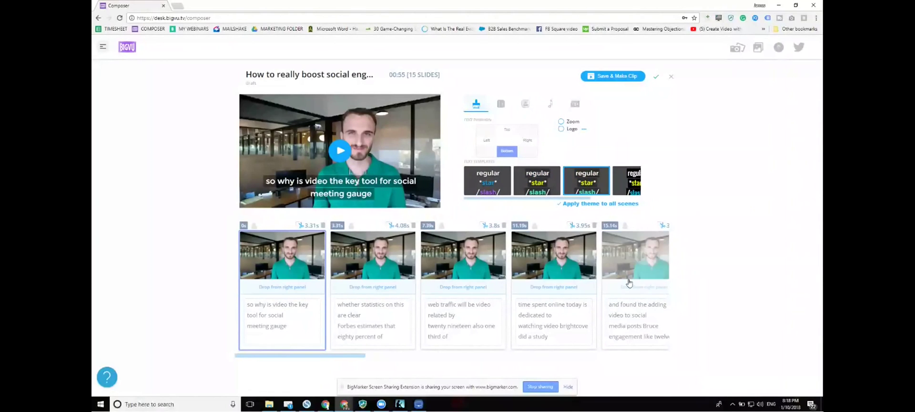
click(556, 199)
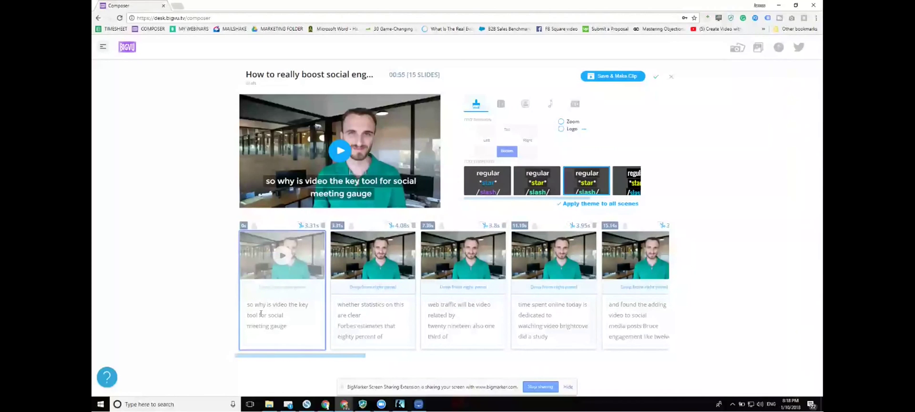
- In scene 1's caption, capitalise 'So', wrap 'video the key' in * and 'tool for social' in /
drag(248, 304, 246, 307)
text(S)
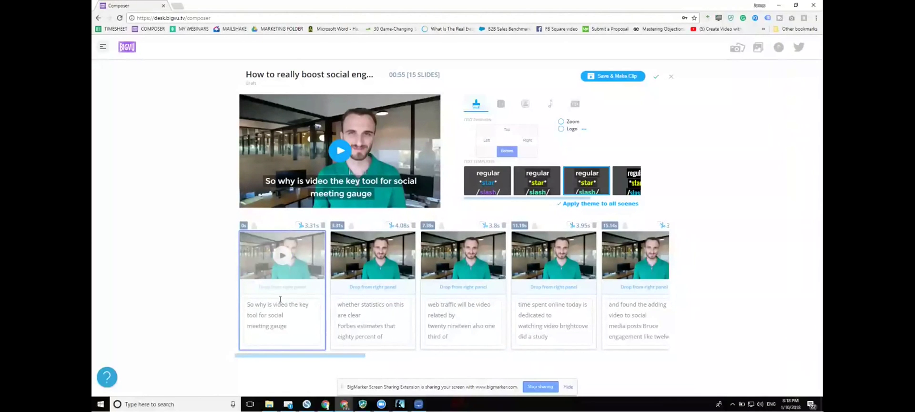
click(274, 303)
text(*)
click(312, 304)
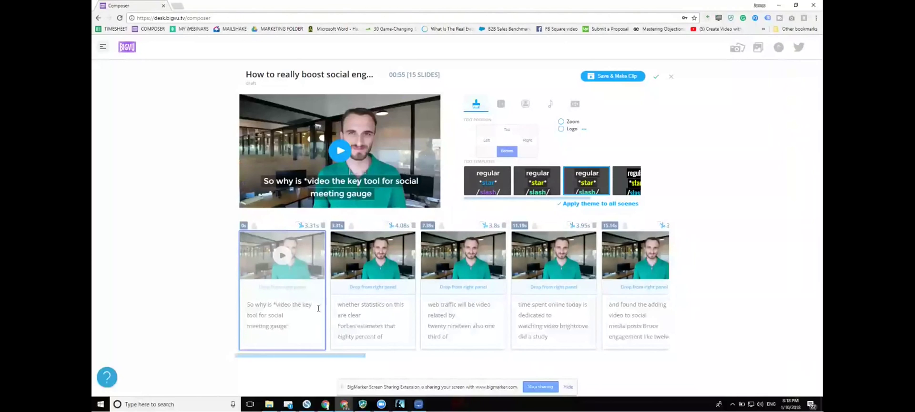
text(*)
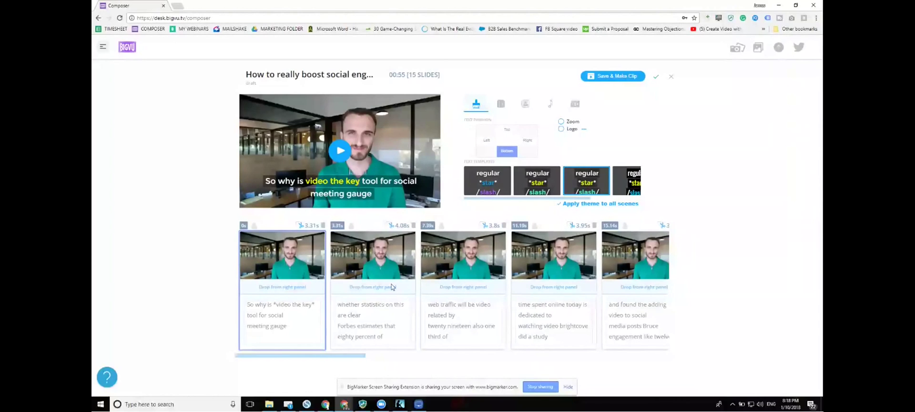
click(248, 315)
text(/)
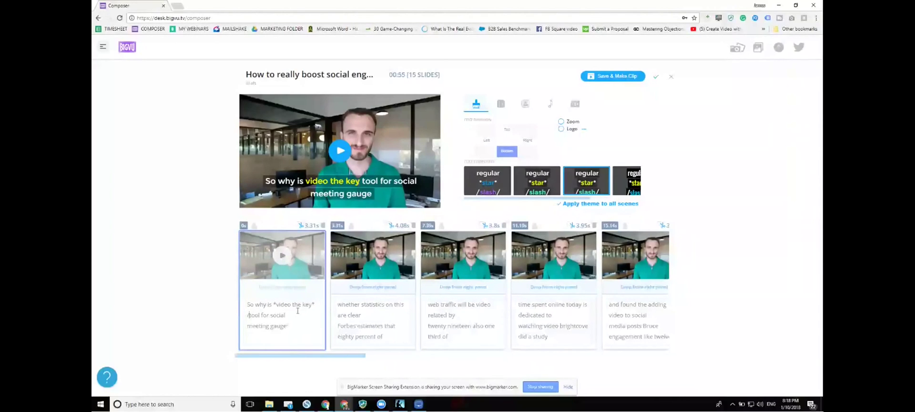
click(301, 315)
text(/)
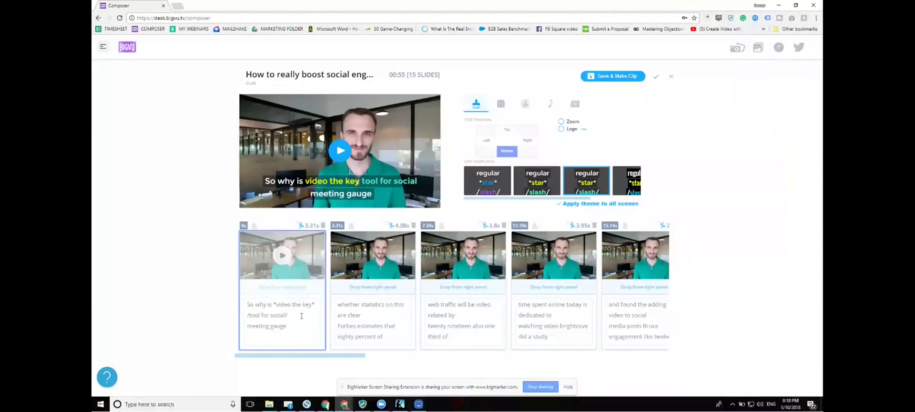
- In scene 2's caption, wrap 'whether' in * and 'Forbes' in /
click(338, 305)
text(*)
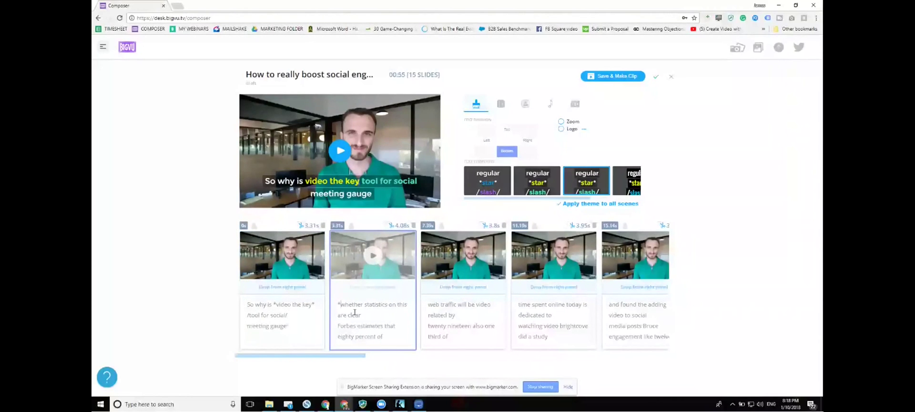
click(362, 304)
text(*)
click(356, 324)
text(/)
click(338, 326)
text(/)
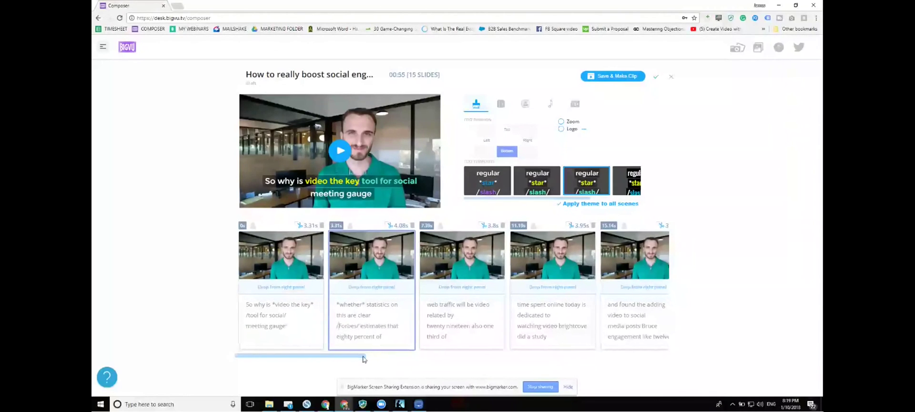
scroll(374, 354, right, 3)
click(452, 312)
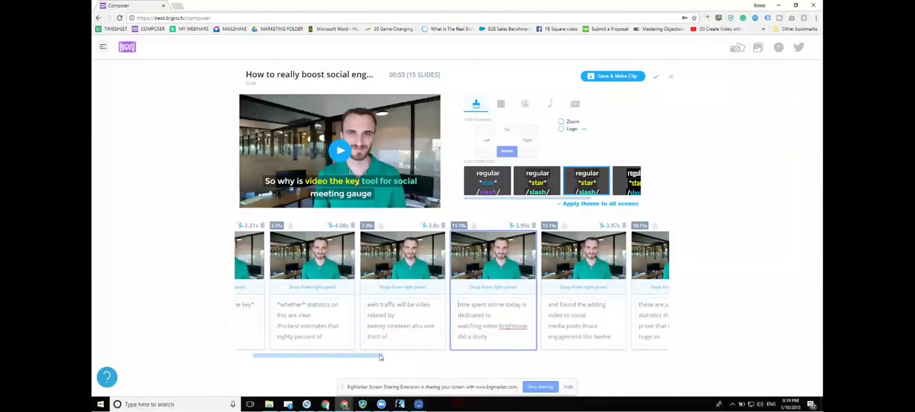
scroll(452, 351, right, 10)
drag(452, 352, 312, 358)
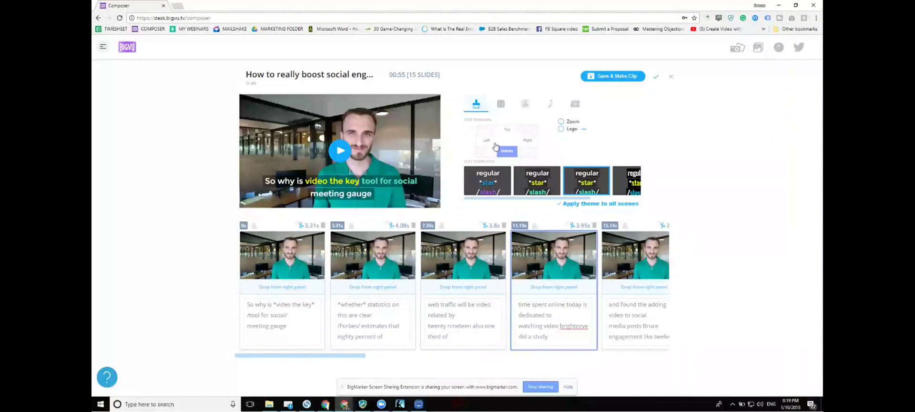
- Set the caption Text Position to Top and turn on the BIGVU logo
click(508, 130)
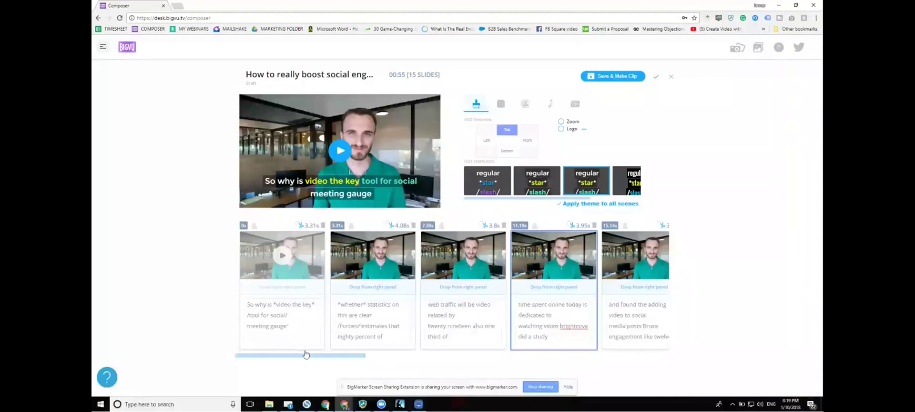
click(301, 339)
click(508, 129)
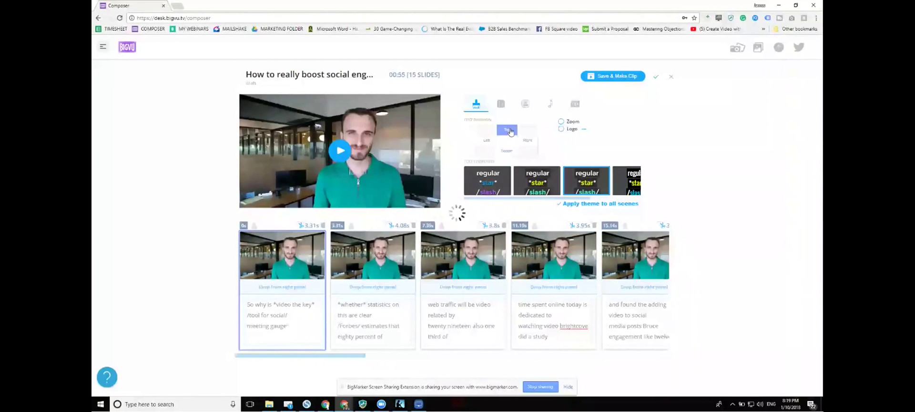
click(561, 129)
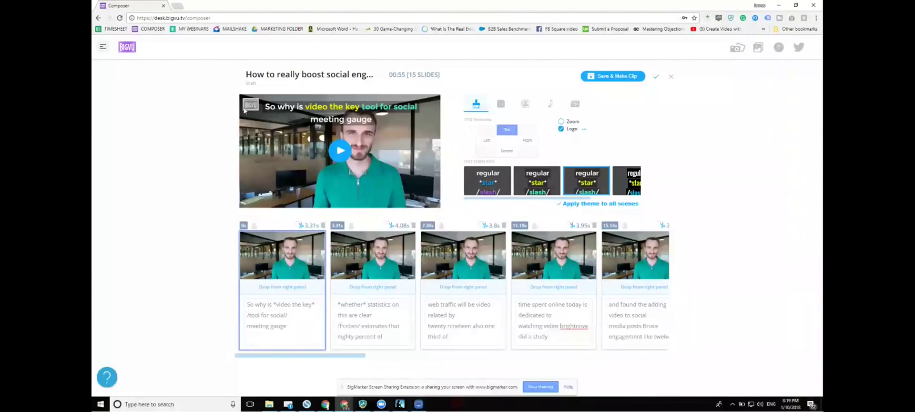
- Return captions to Bottom and enable the Music Bed with the first track at 5% volume
click(507, 151)
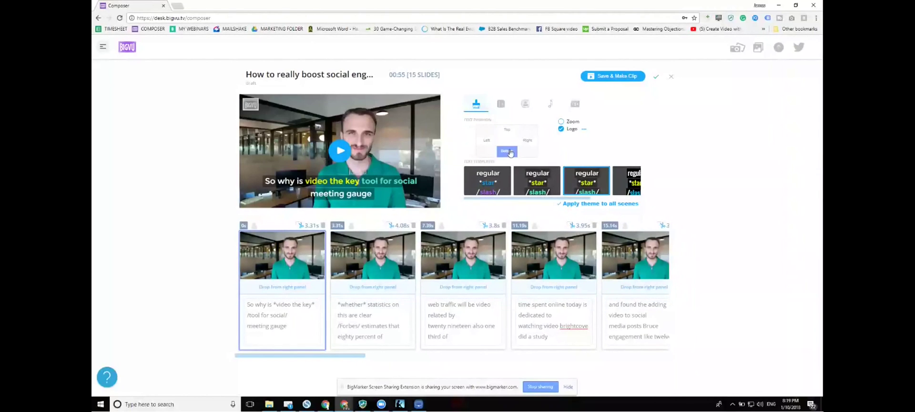
click(548, 104)
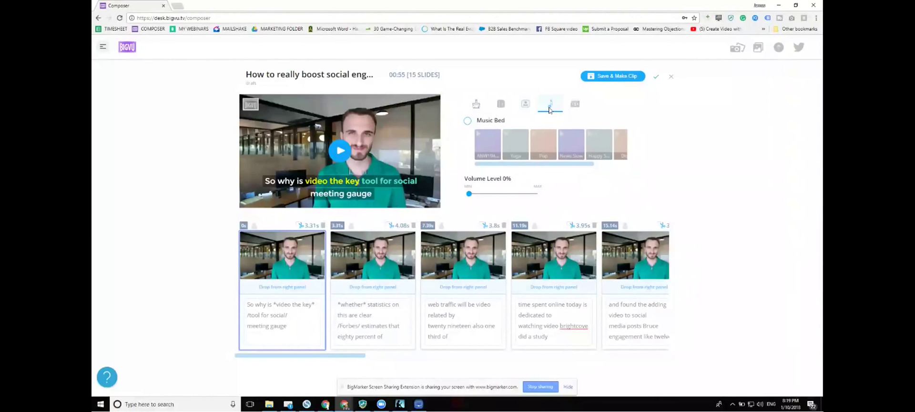
click(467, 121)
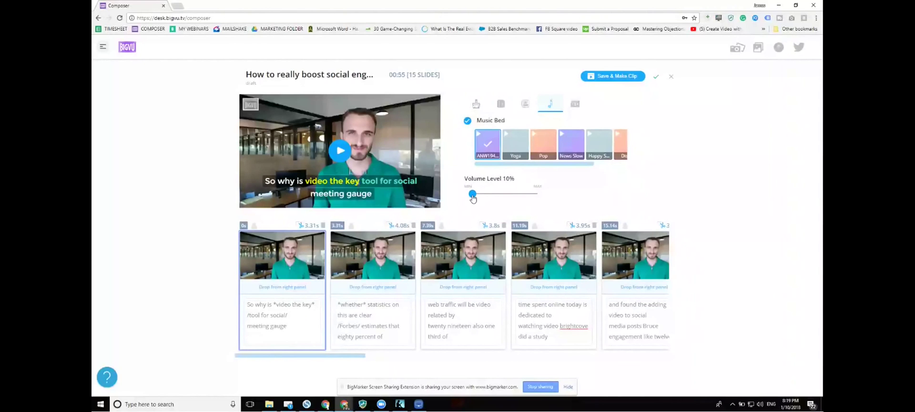
drag(472, 193, 469, 194)
- Switch the video's aspect ratio to 1:1 square, then back to 16:9 landscape
click(575, 104)
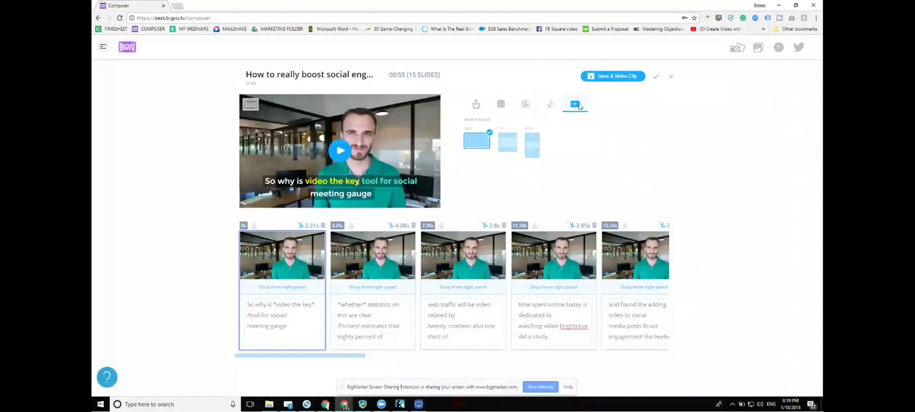
click(513, 149)
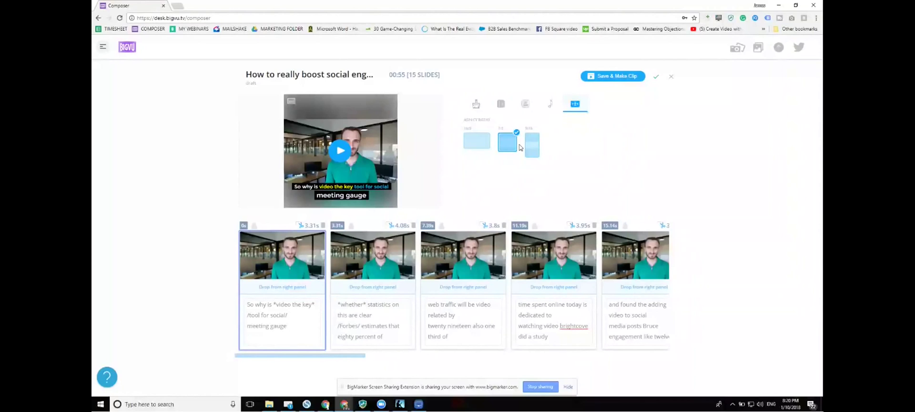
click(473, 140)
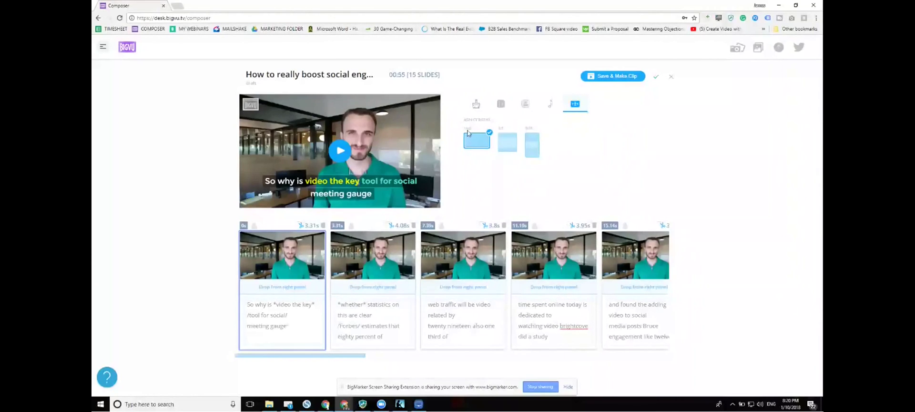
- Set the caption Text Effect IN to Left To Right and OUT to To Right
click(501, 111)
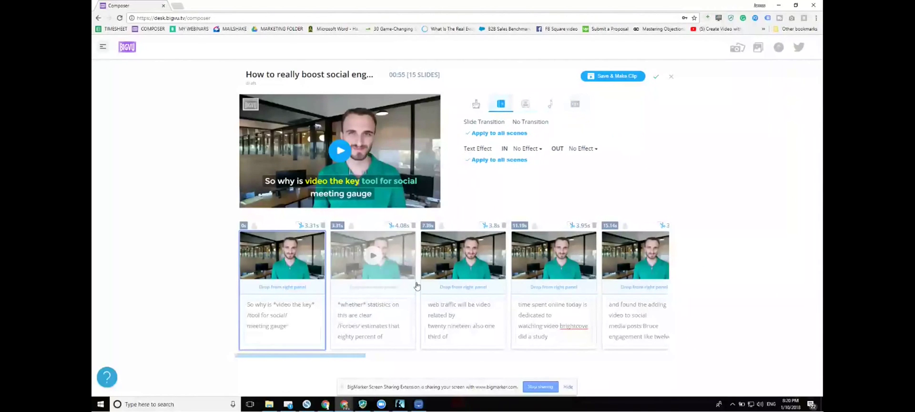
click(529, 149)
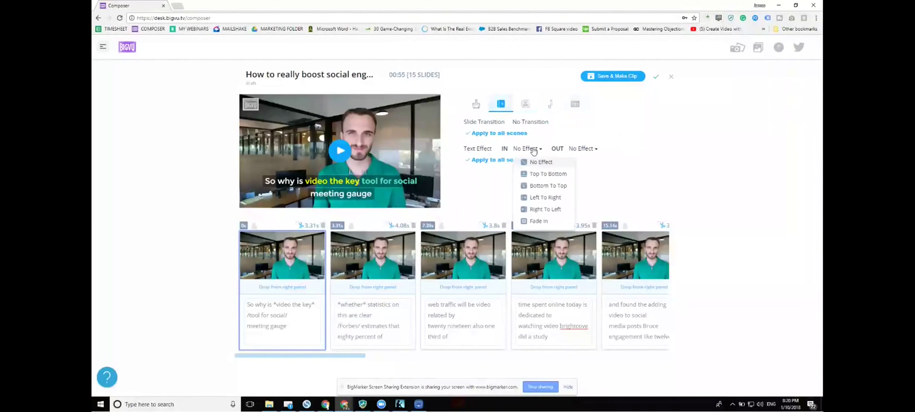
click(537, 198)
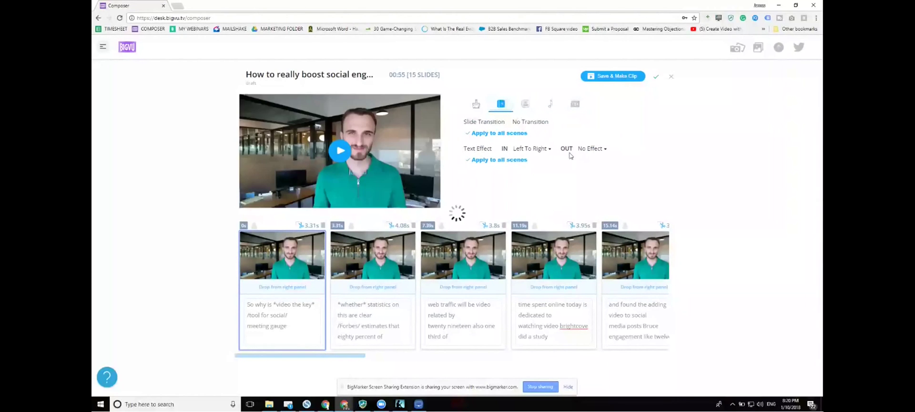
click(587, 148)
click(589, 196)
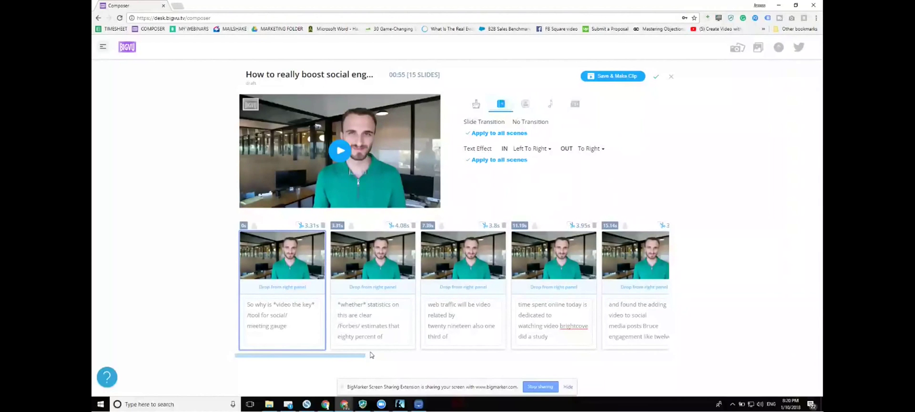
- Place the uploaded basketball clip on the 11.19s scene and the puppy clip on the 15.16s scene
click(784, 48)
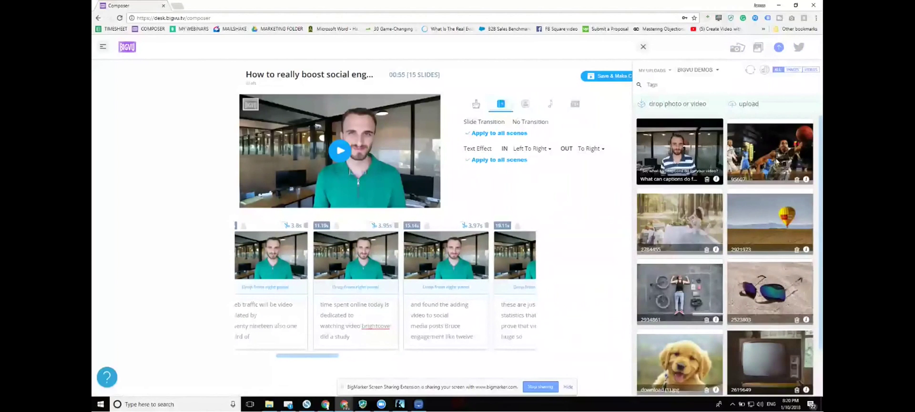
drag(776, 162, 346, 265)
drag(691, 369, 441, 281)
- Search stock photos for 'puppy' and put a puppy photo on the 19.11s scene
click(737, 49)
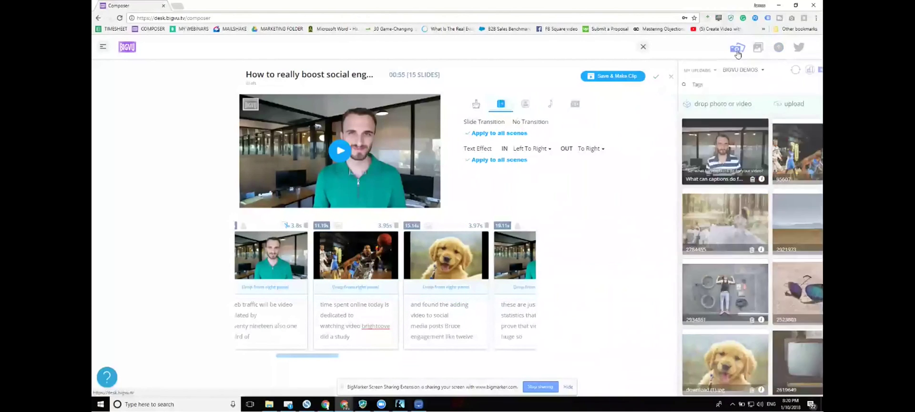
click(739, 51)
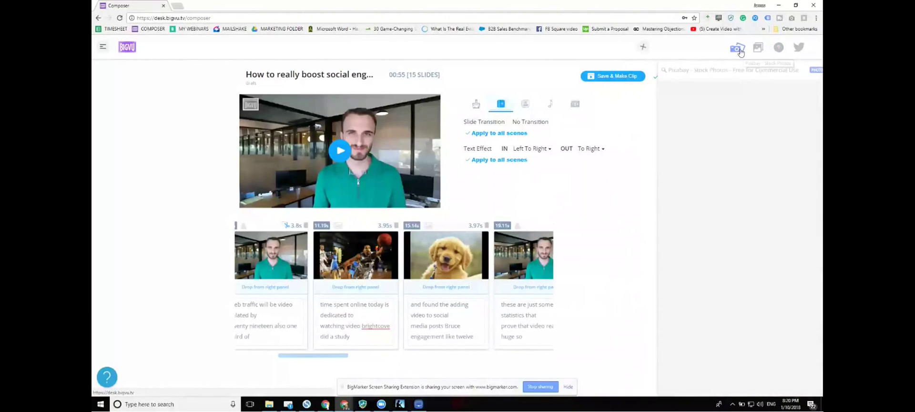
click(739, 51)
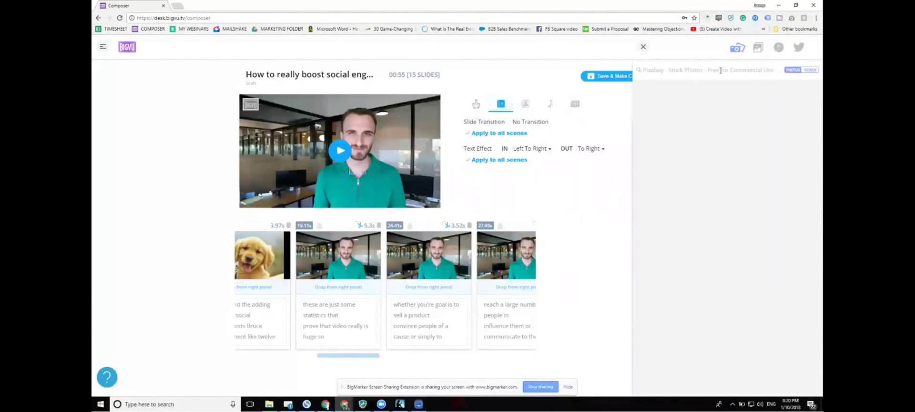
text(f)
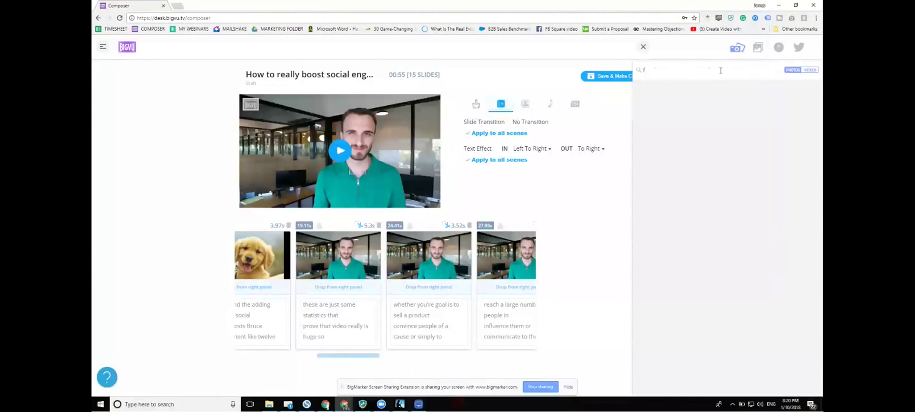
text(ypp)
key(Return)
drag(770, 111, 338, 259)
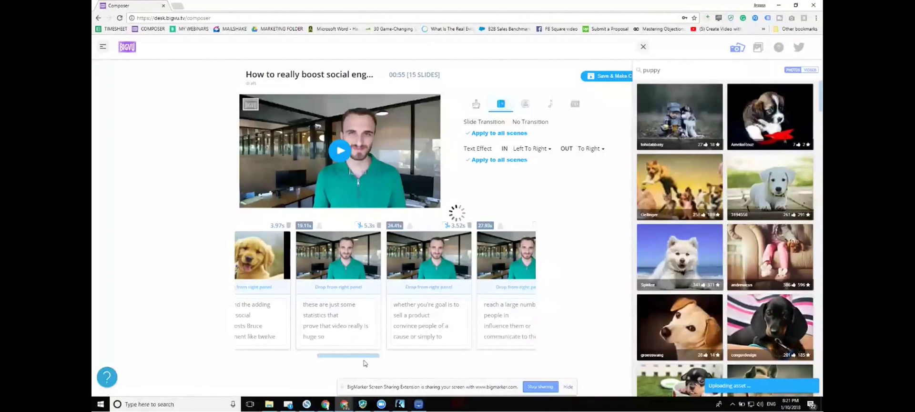
drag(366, 355, 373, 356)
- Search tweets for basketball and add a basketball tweet with its photo to the 24.41s scene
click(793, 49)
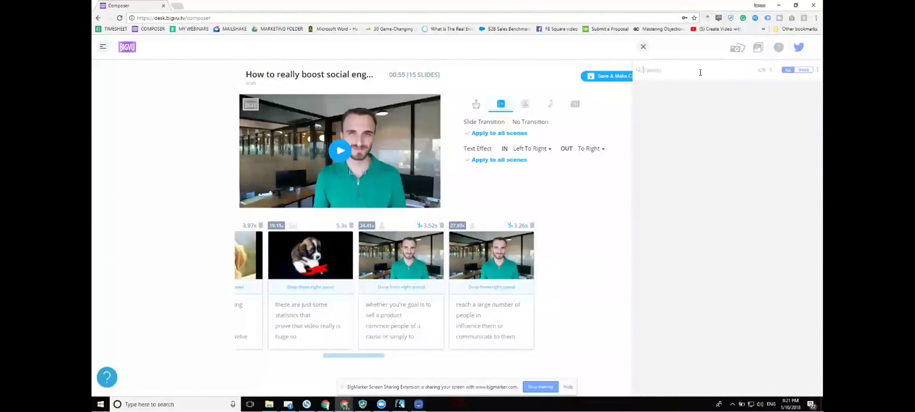
text(basketball)
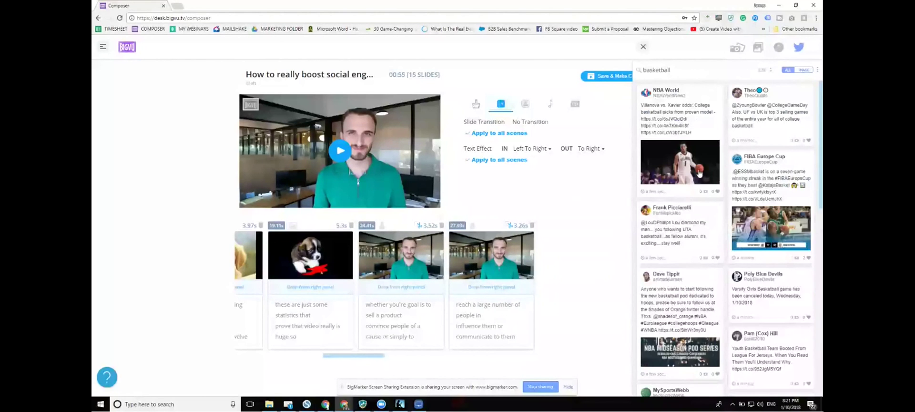
drag(699, 173, 381, 281)
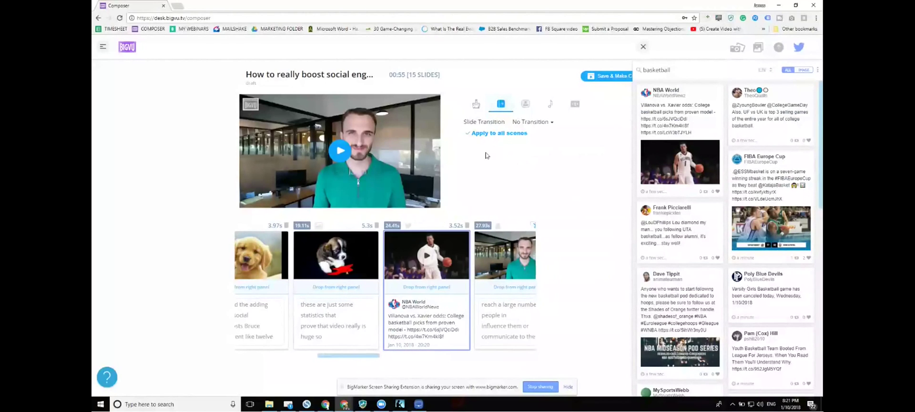
- Set the Slide Transition to Left-To-Right and preview the basketball tweet slide
click(524, 125)
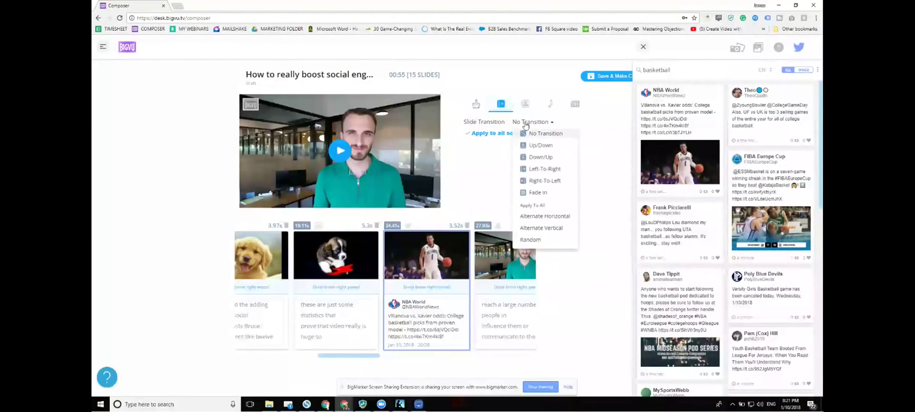
click(548, 167)
click(433, 271)
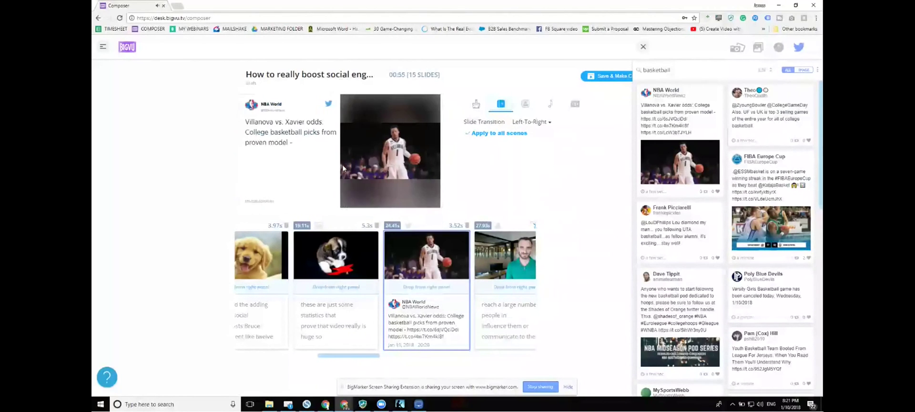
drag(363, 355, 313, 357)
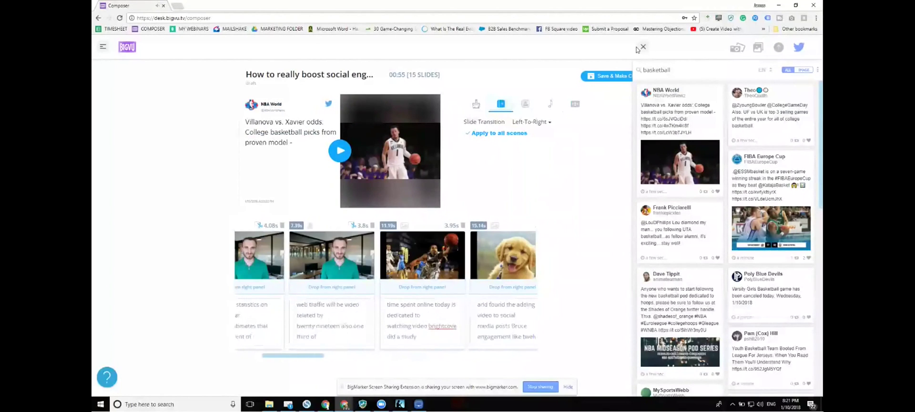
- Add the old TV clip as a final slide captioned 'JOIN US AT OUR WEBSITE!!!'
click(550, 155)
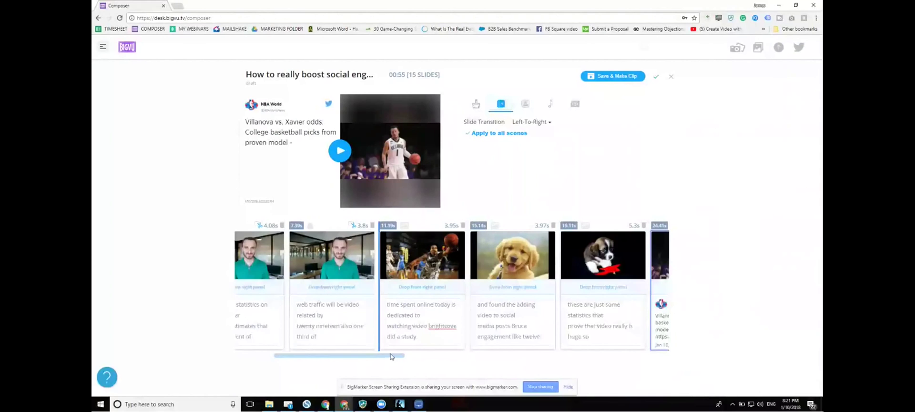
drag(392, 358, 670, 355)
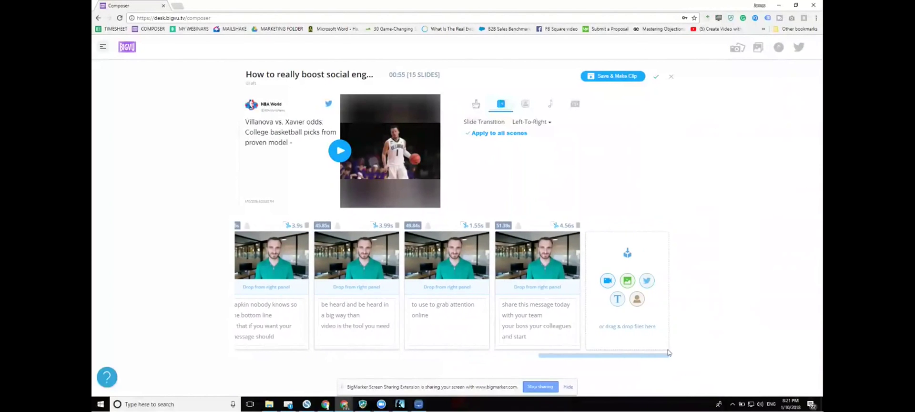
click(779, 47)
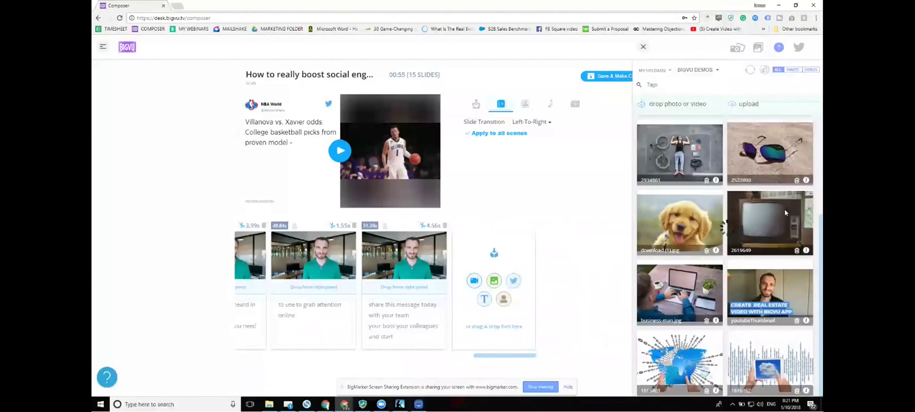
drag(780, 213, 505, 300)
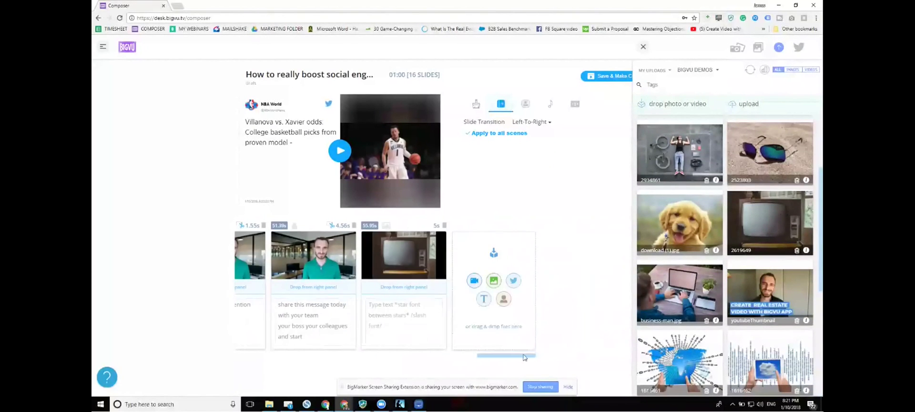
click(446, 321)
text(JOIN US AT OUR WEBSITE)
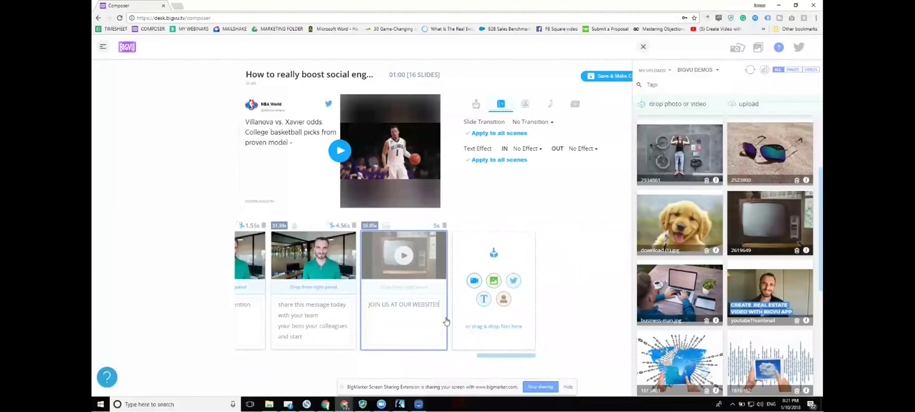
text(!!!)
- Save the 16-slide story and render the video
click(475, 103)
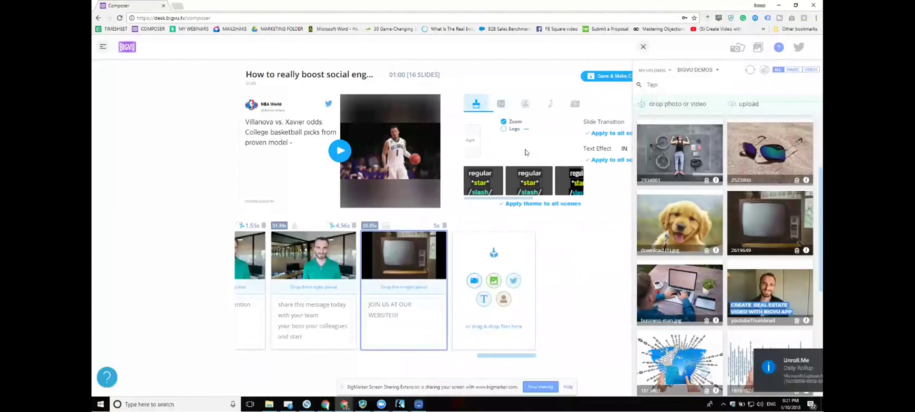
click(643, 47)
mouse_move(561, 358)
mouse_down()
mouse_move(276, 363)
mouse_move(584, 355)
mouse_move(245, 347)
mouse_move(572, 355)
mouse_up()
click(810, 355)
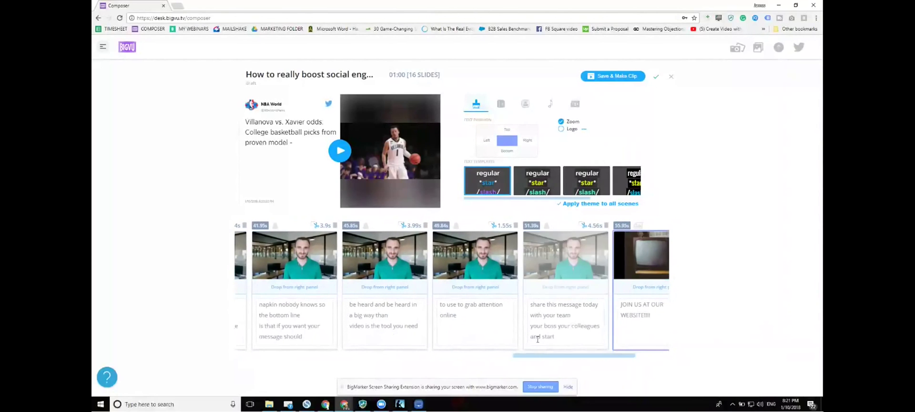
click(595, 77)
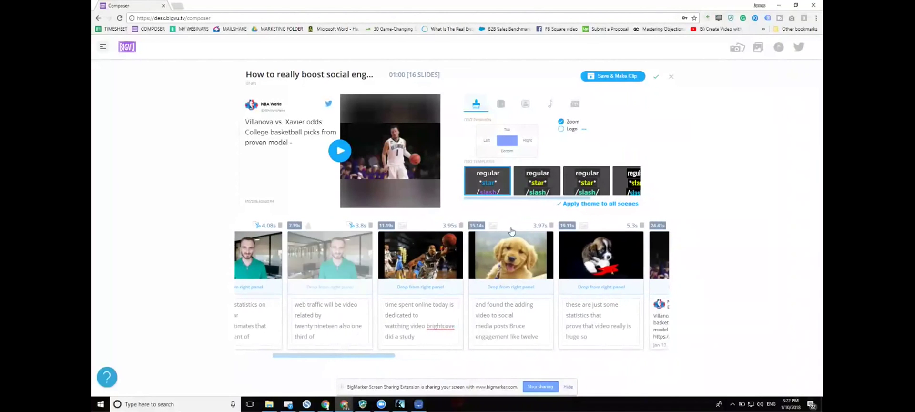
click(616, 79)
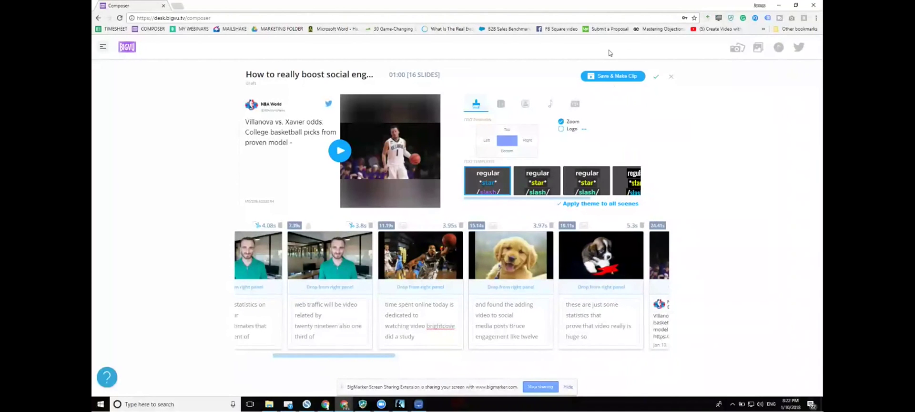
- Save the story so its clip renders, then open the engagement story card's actions on the desk
click(608, 77)
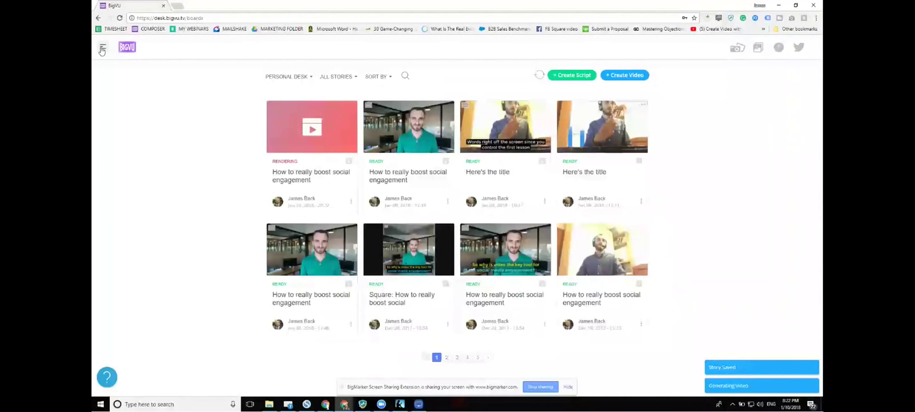
click(101, 49)
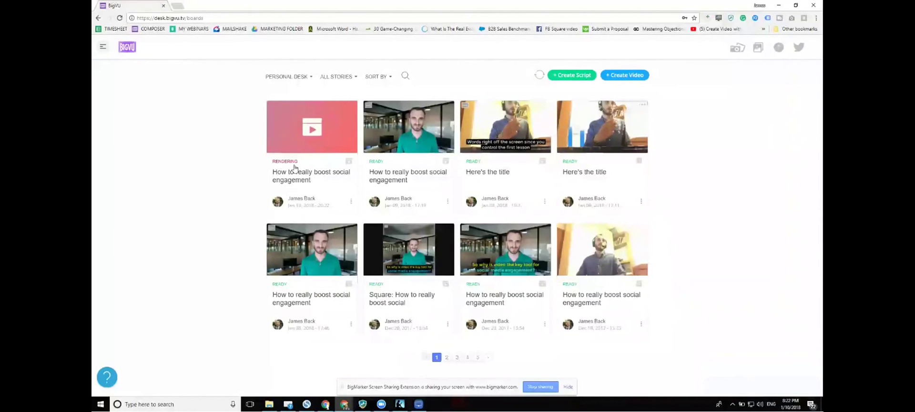
click(448, 202)
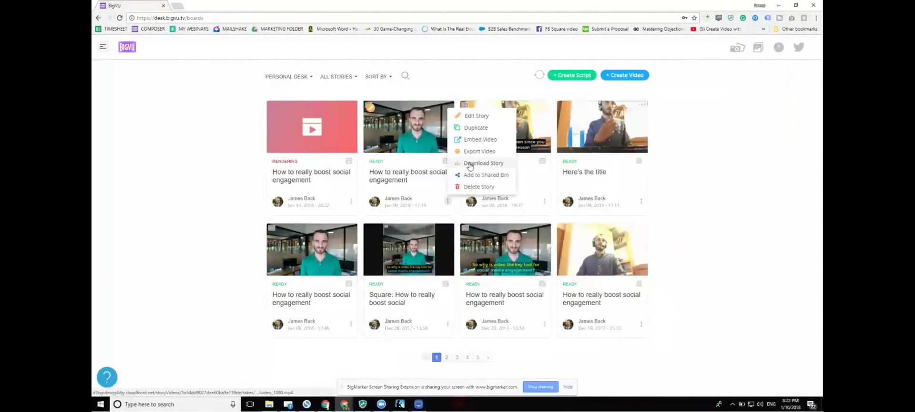
- Open the engagement video's export page, set the Twitter account as destination, and return to the Desk
click(479, 152)
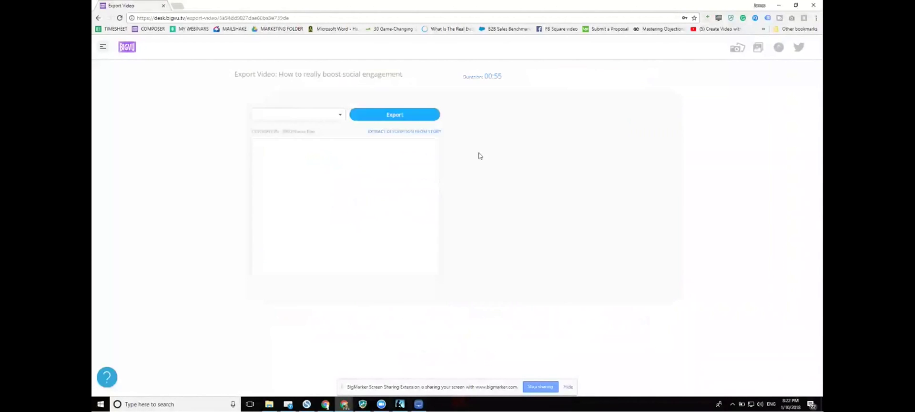
click(288, 116)
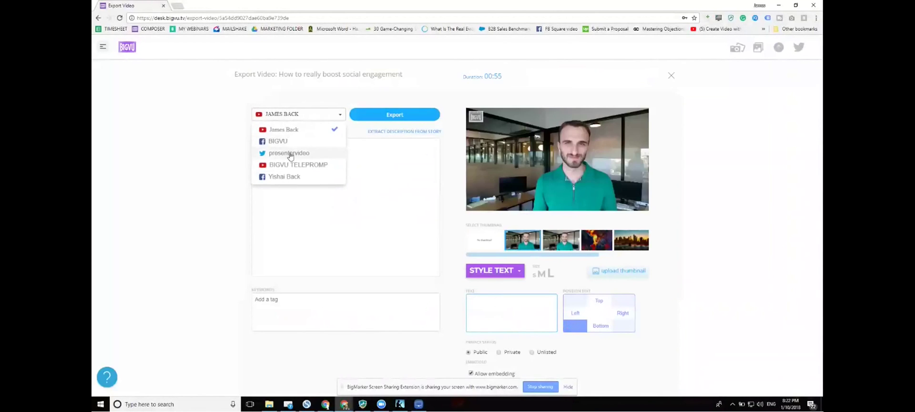
click(288, 142)
click(288, 116)
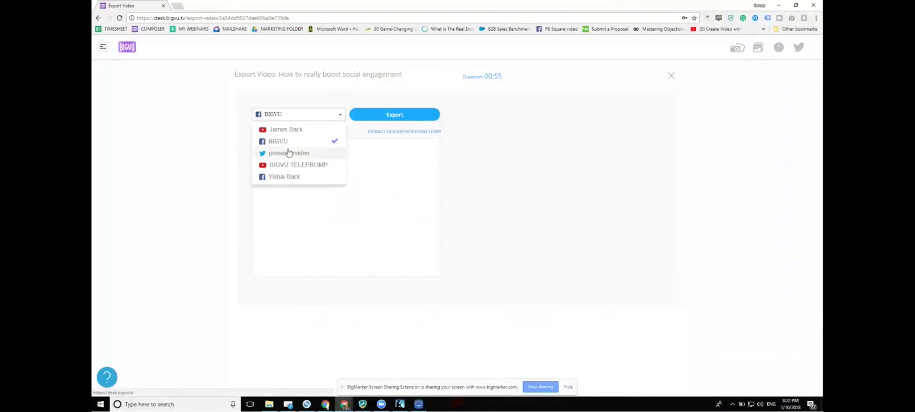
click(289, 153)
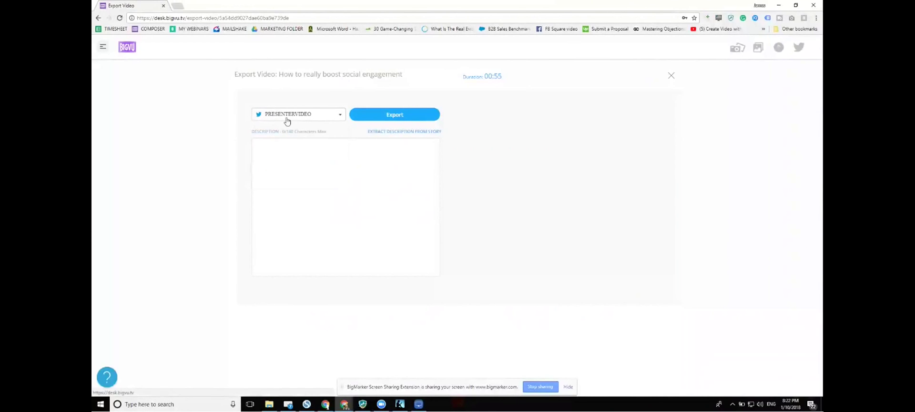
click(103, 46)
click(128, 123)
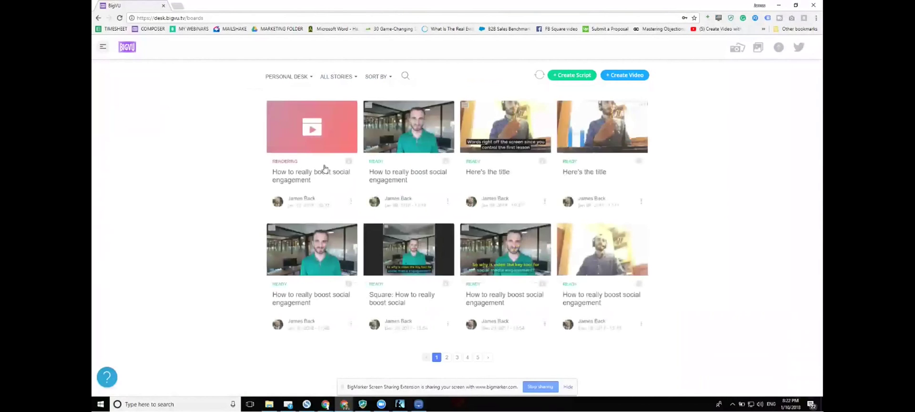
- Dismiss the engagement story's actions and go to the My Profile page
click(447, 201)
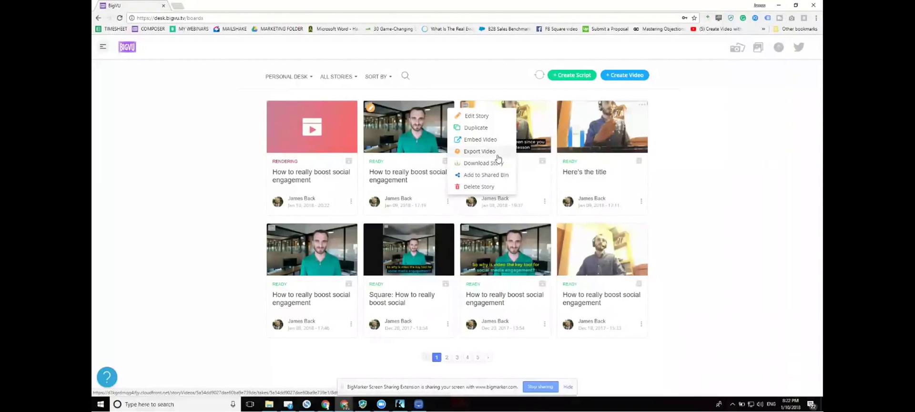
click(211, 203)
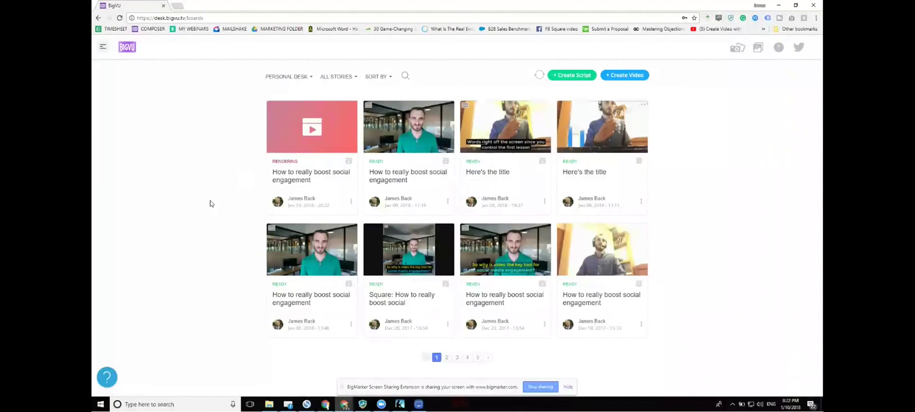
click(103, 49)
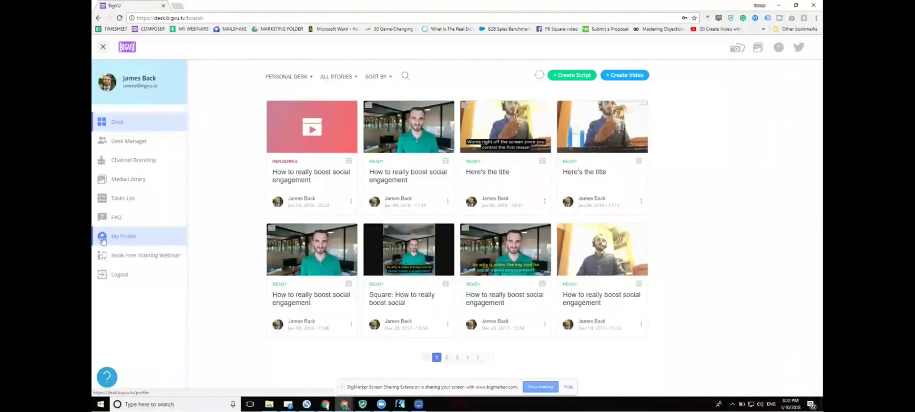
click(102, 241)
click(306, 76)
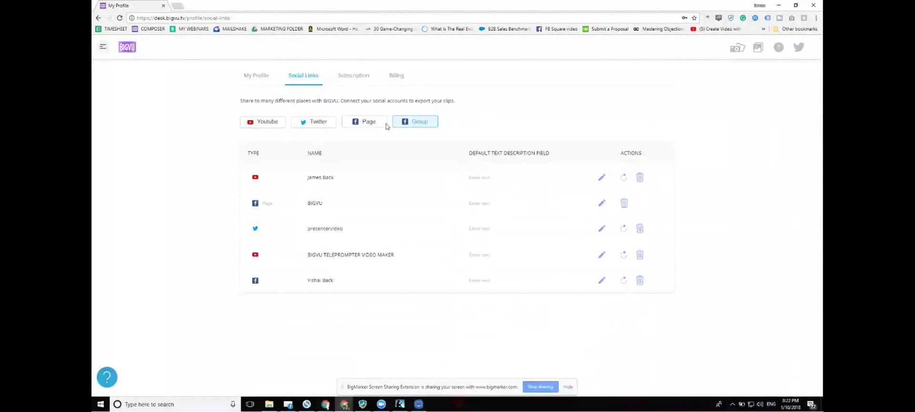
click(268, 123)
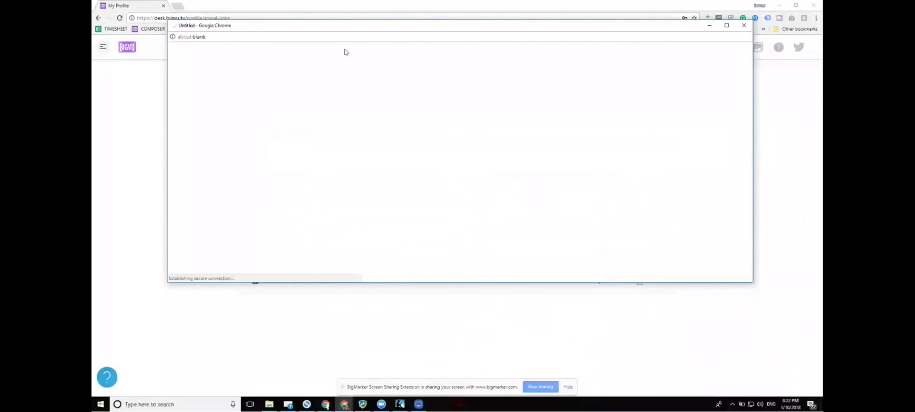
click(745, 28)
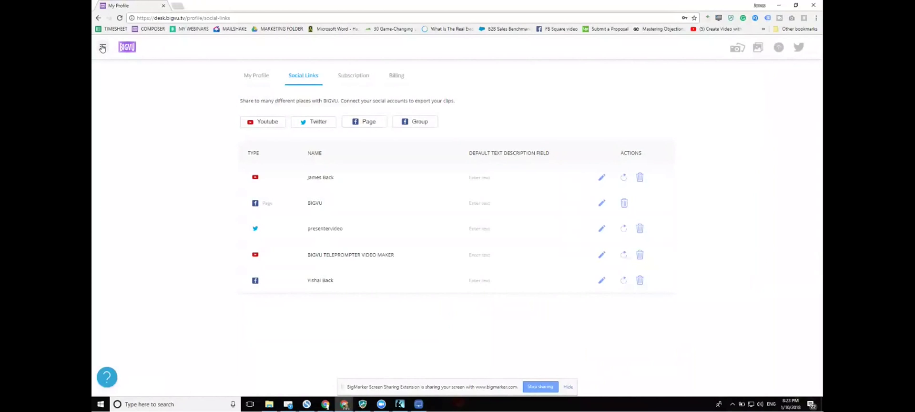
- Go to Media Assets, start a computer upload with a screenshot file, then cancel the file picker
click(102, 47)
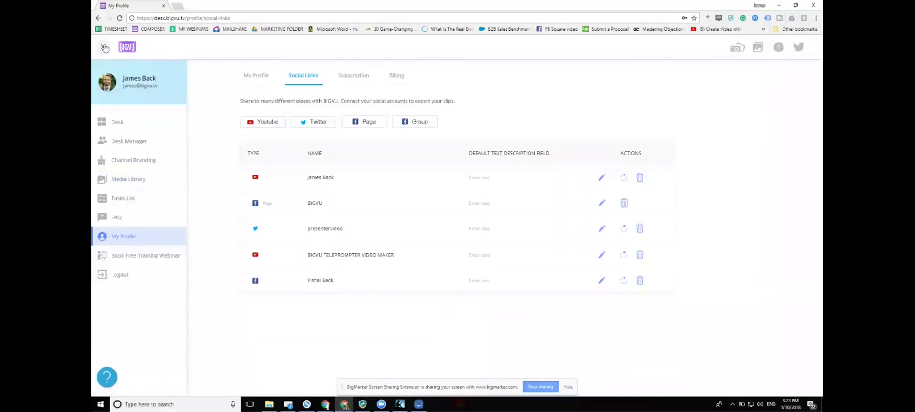
click(137, 179)
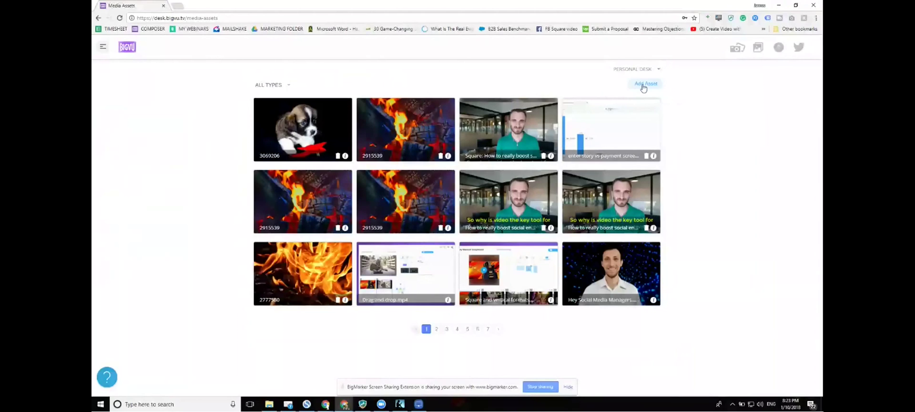
click(644, 85)
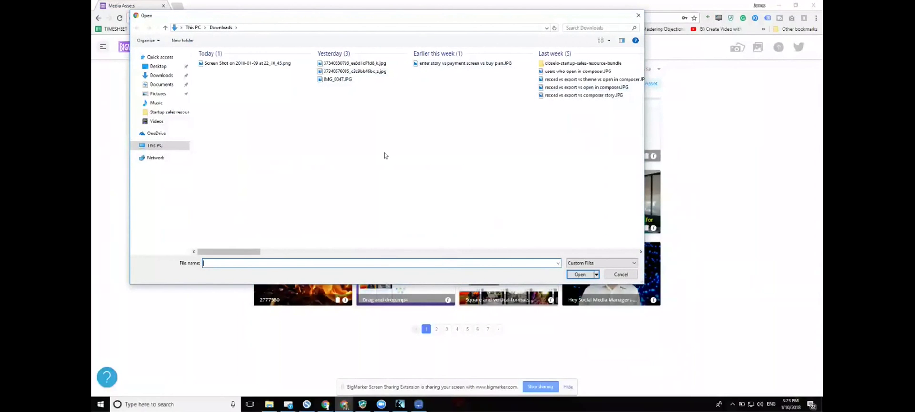
click(276, 63)
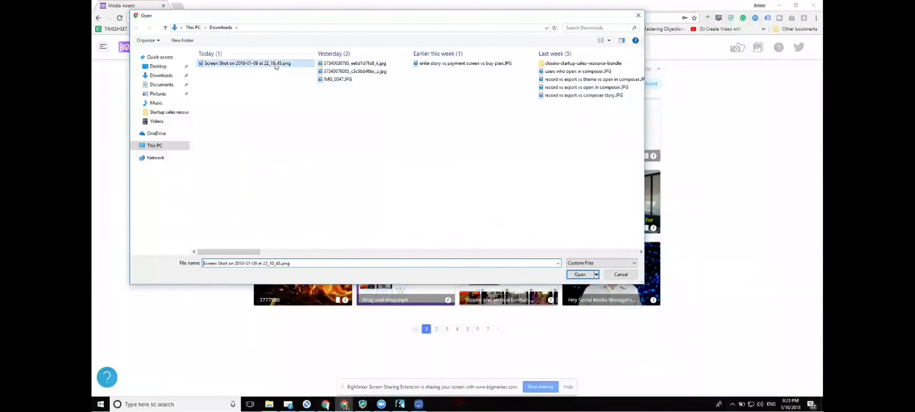
click(620, 274)
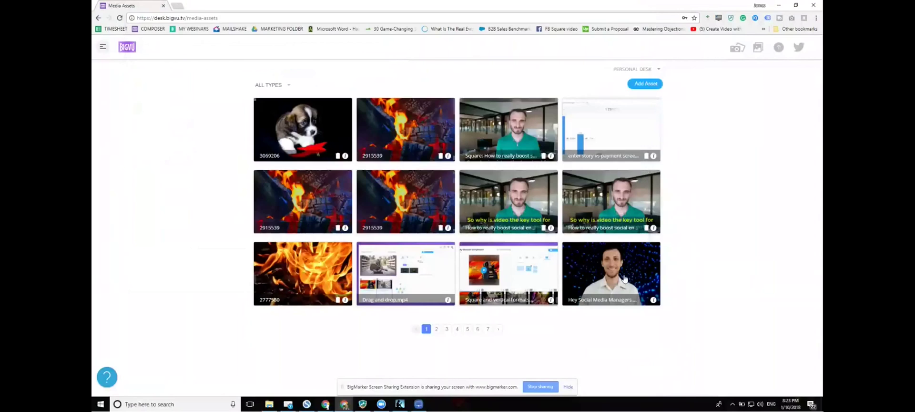
- Create a copy of the Montserrat No Background template under Channel Branding's Titling tab
click(102, 47)
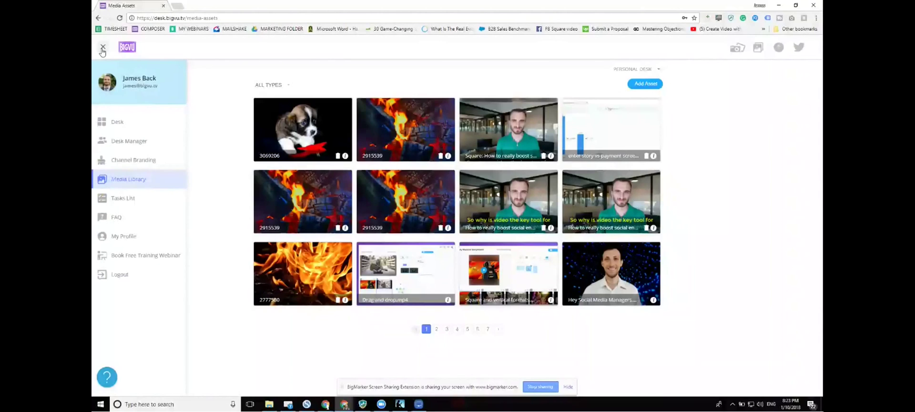
click(140, 163)
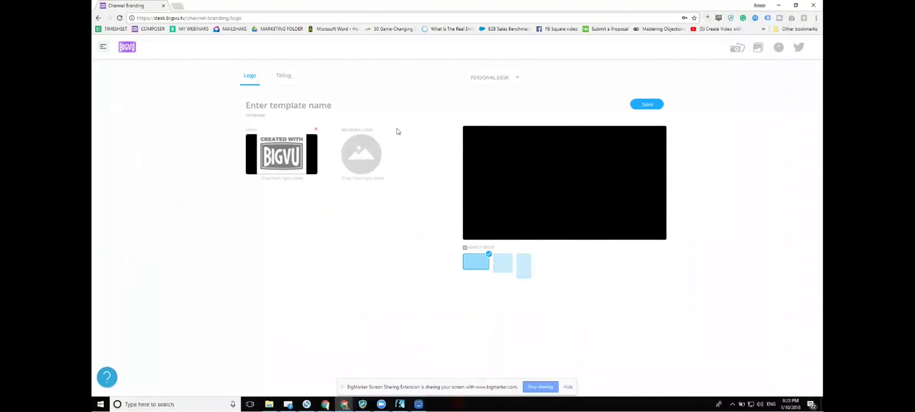
click(285, 79)
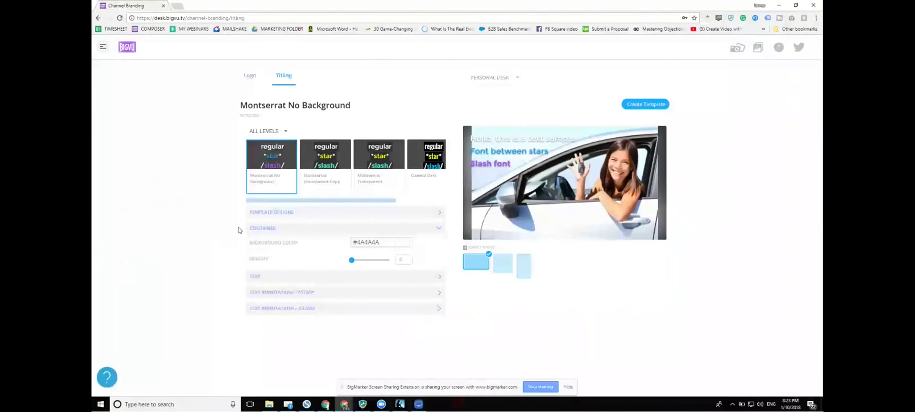
click(646, 105)
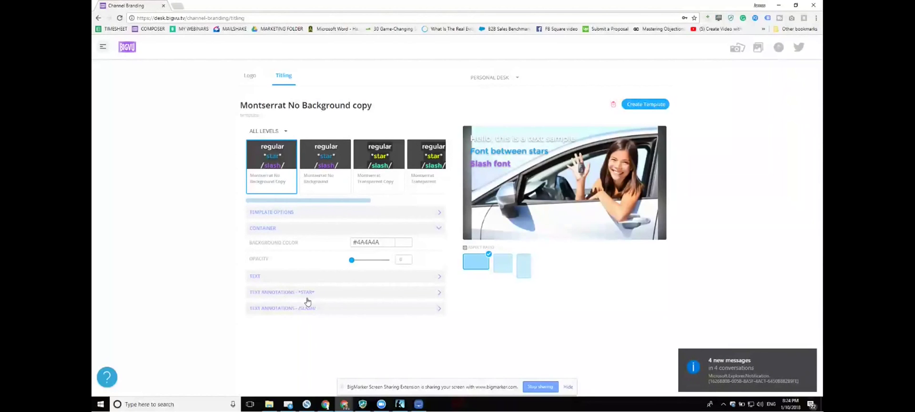
- Change the caption text font to GOXIV4ZS.TTF
click(258, 279)
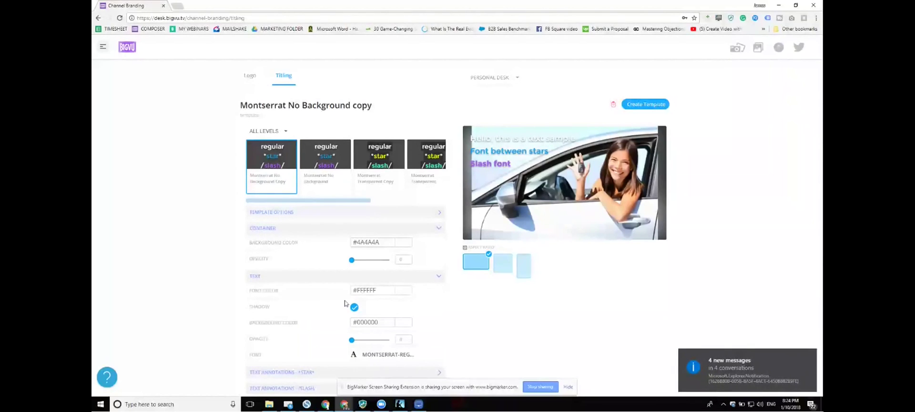
scroll(365, 350, down, 1)
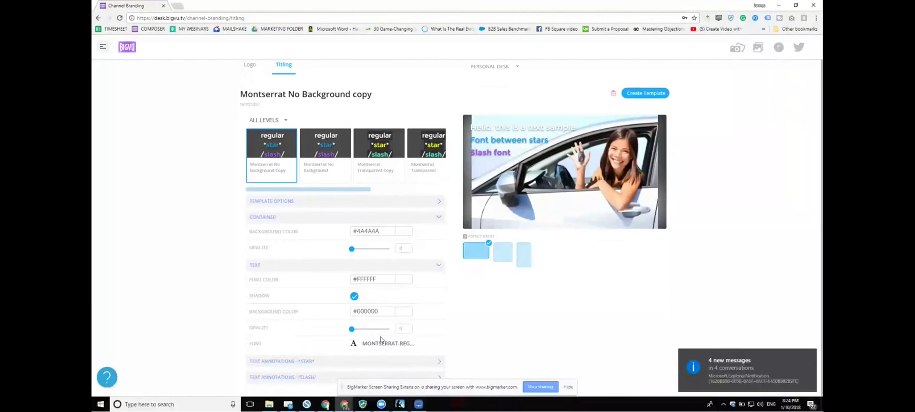
click(353, 343)
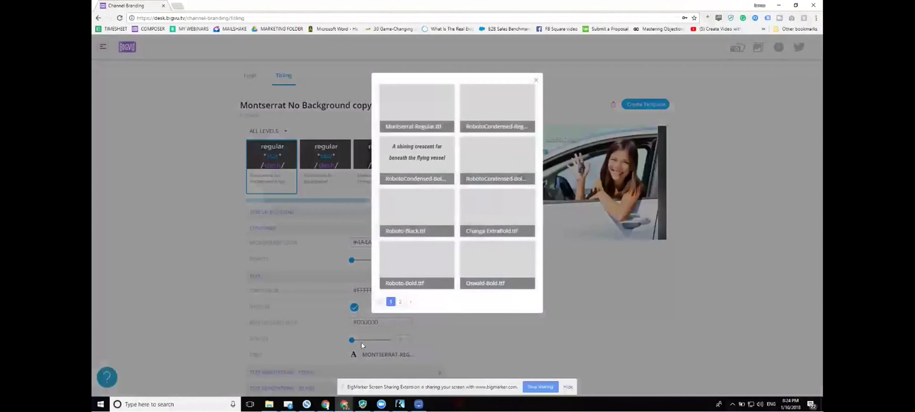
click(432, 108)
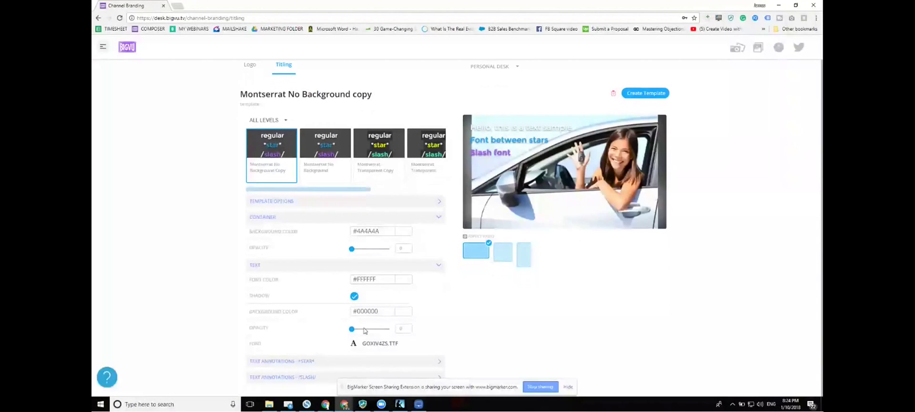
- Set the caption font colour to bright blue #001AFF
click(373, 280)
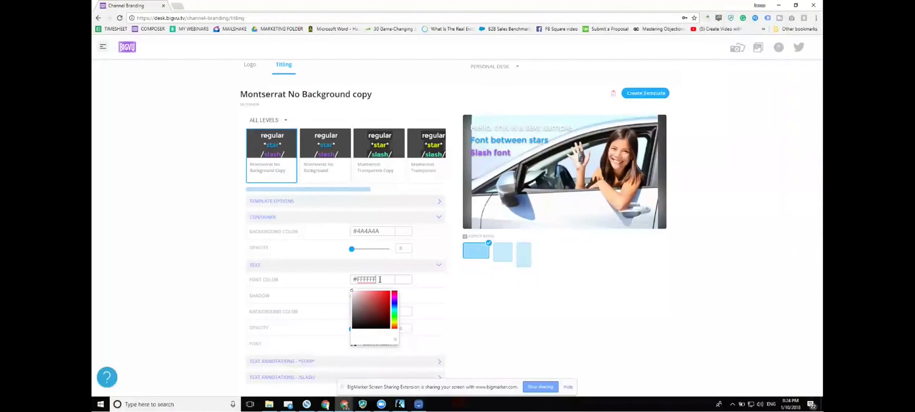
click(394, 305)
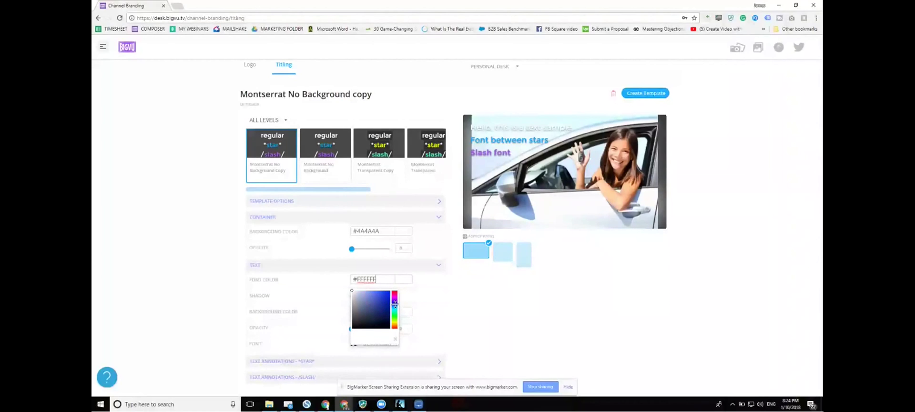
click(389, 292)
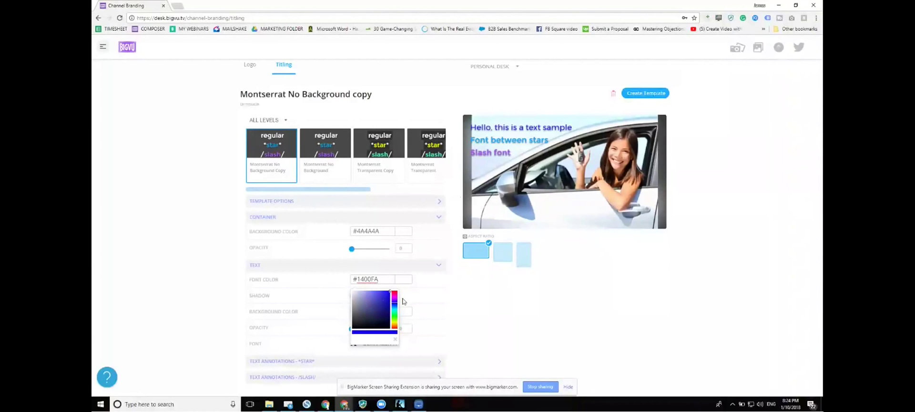
mouse_move(394, 309)
mouse_down()
mouse_move(392, 293)
mouse_move(443, 289)
mouse_up()
click(464, 300)
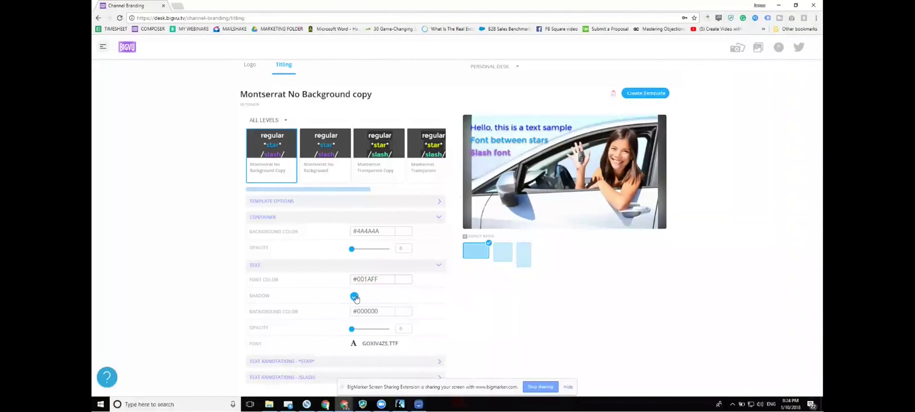
- Give the text background colour #212020 at a low, semi-transparent opacity
click(399, 315)
click(362, 341)
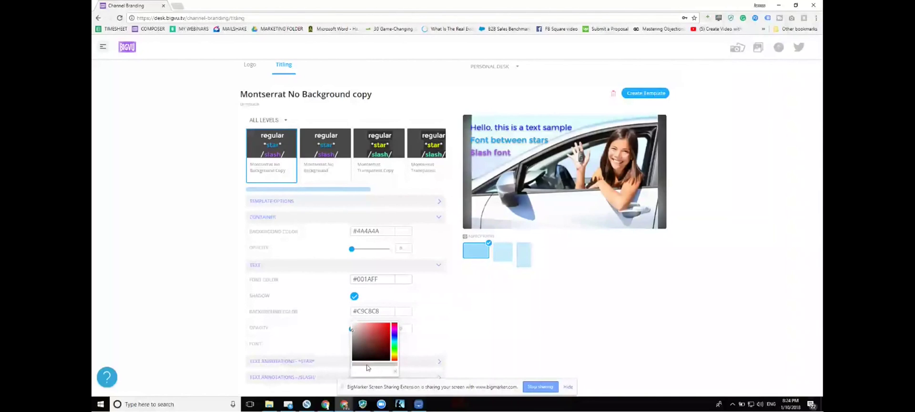
click(482, 323)
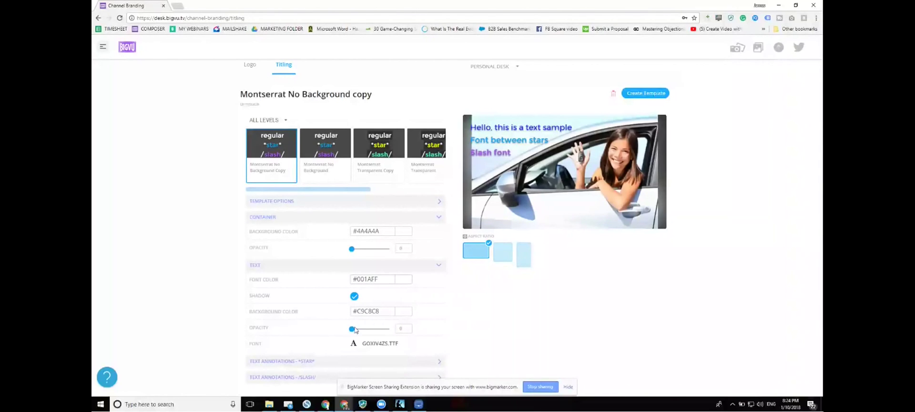
drag(352, 332, 382, 331)
click(408, 313)
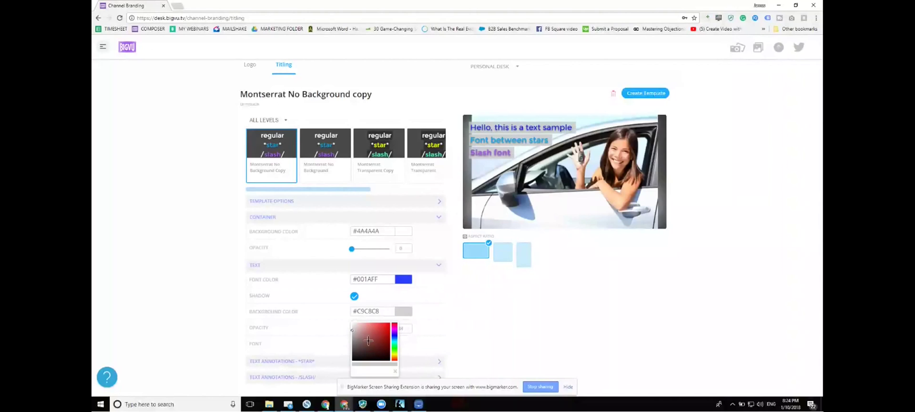
click(354, 355)
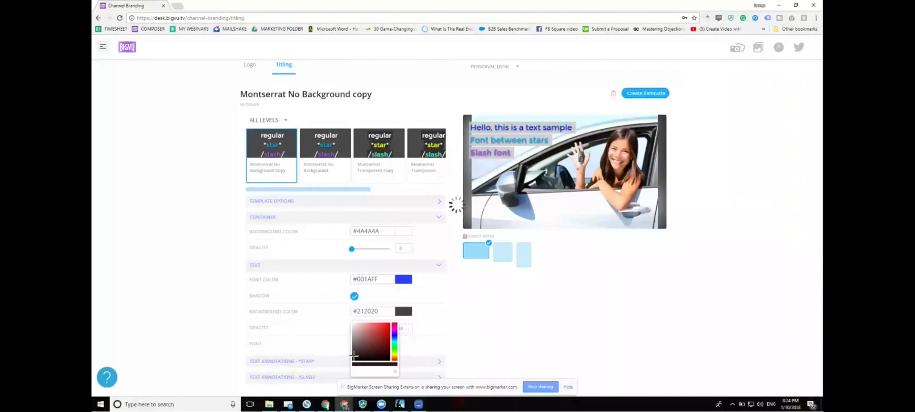
click(476, 338)
drag(383, 331, 365, 332)
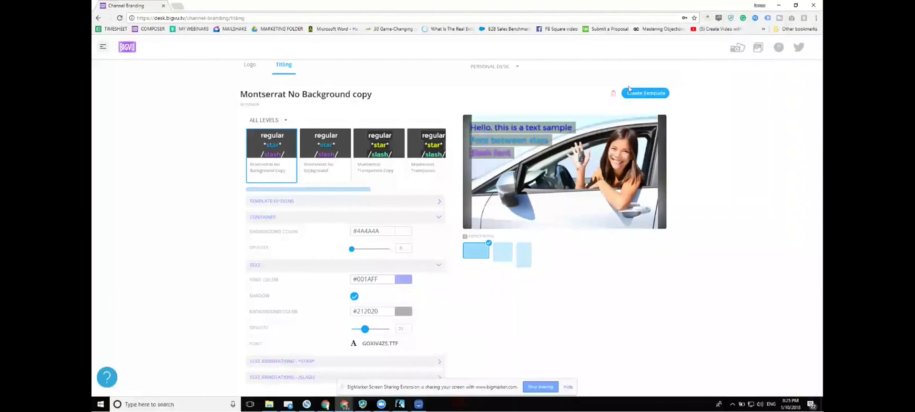
- Save the styled template, then open the engagement story in the Composer from the Desk
click(651, 93)
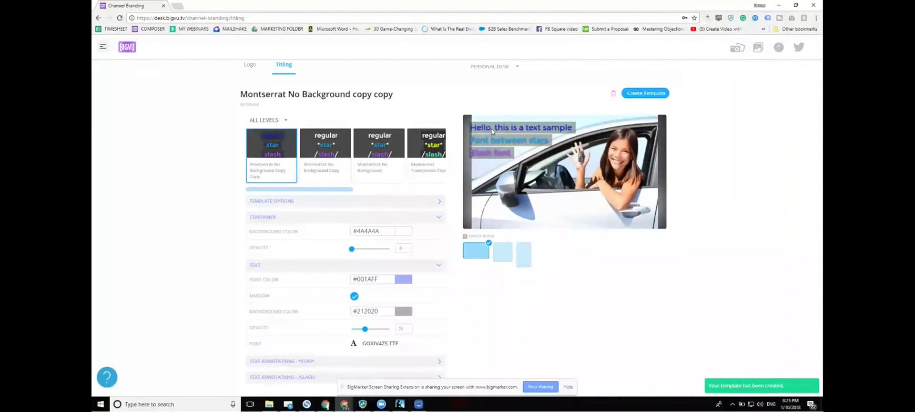
click(103, 47)
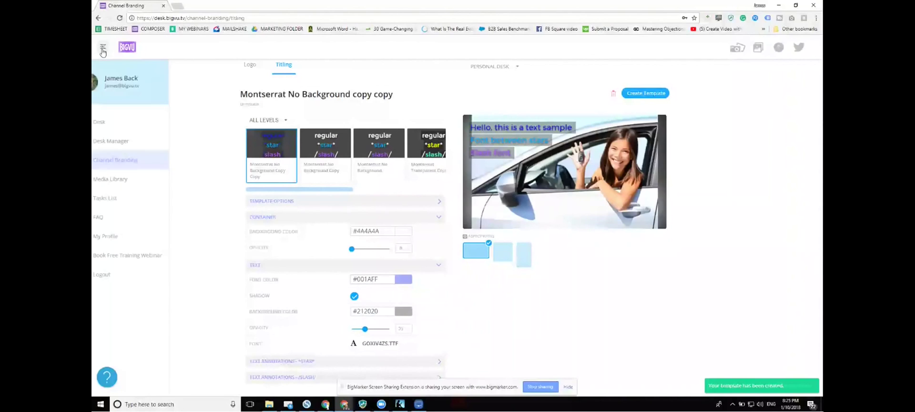
click(126, 122)
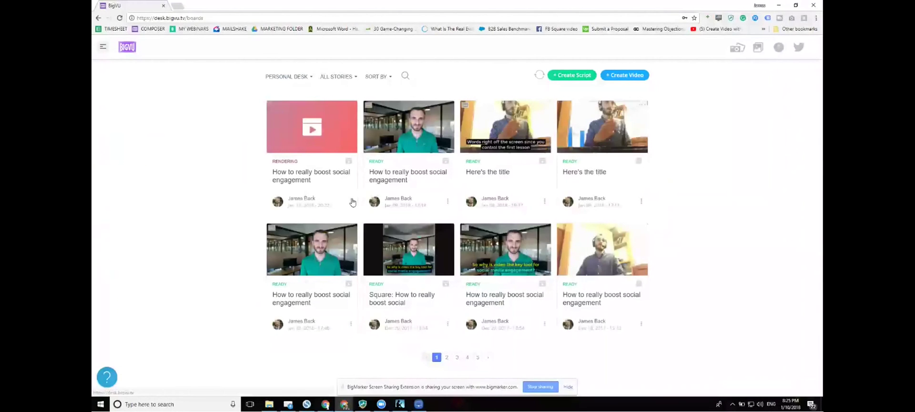
click(351, 201)
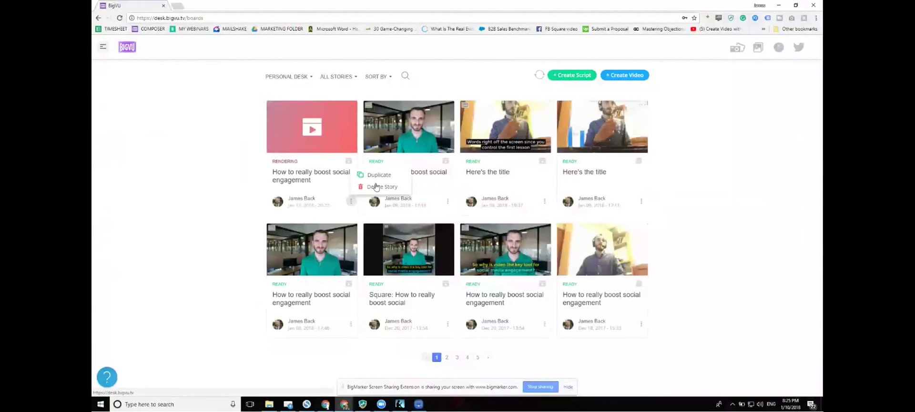
click(447, 201)
click(471, 116)
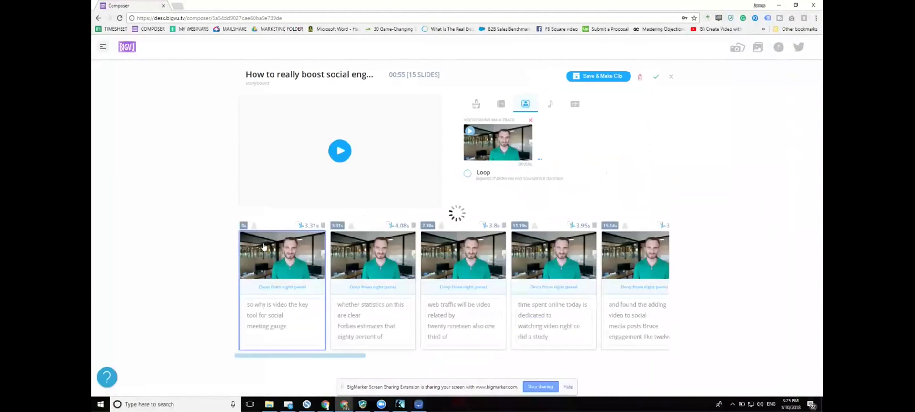
- Check the first slide's caption theme options and play the preview with the new captions
click(292, 310)
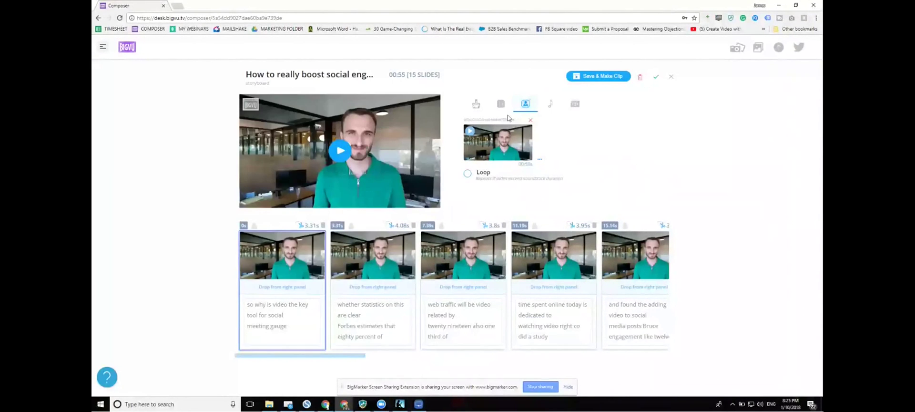
click(477, 107)
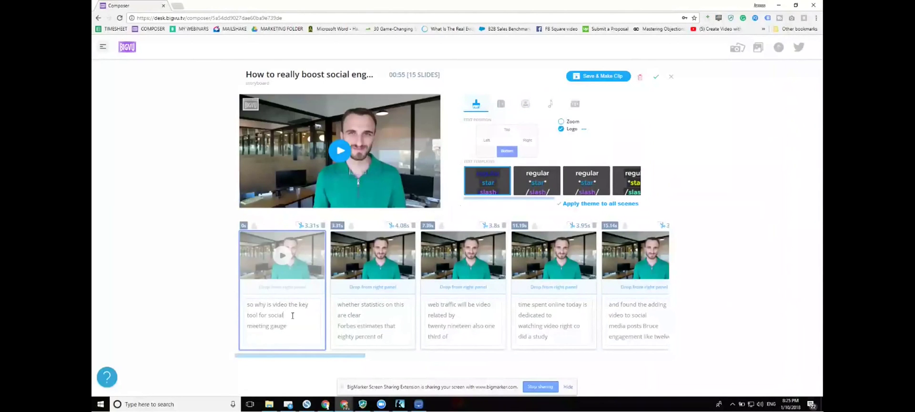
click(361, 315)
click(296, 321)
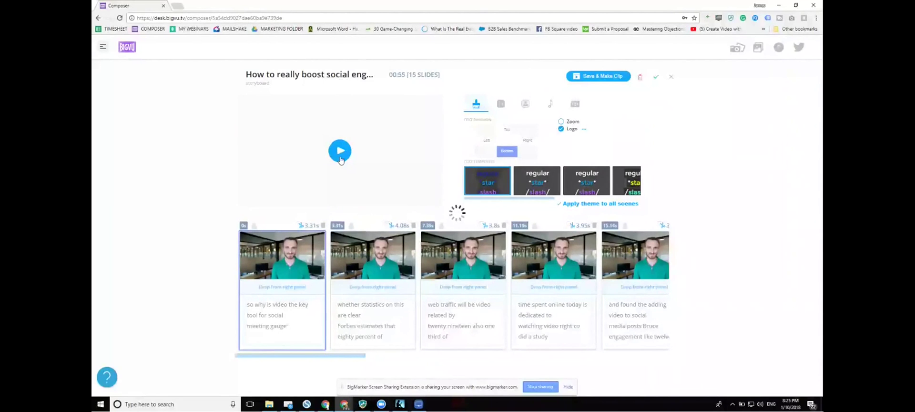
click(340, 151)
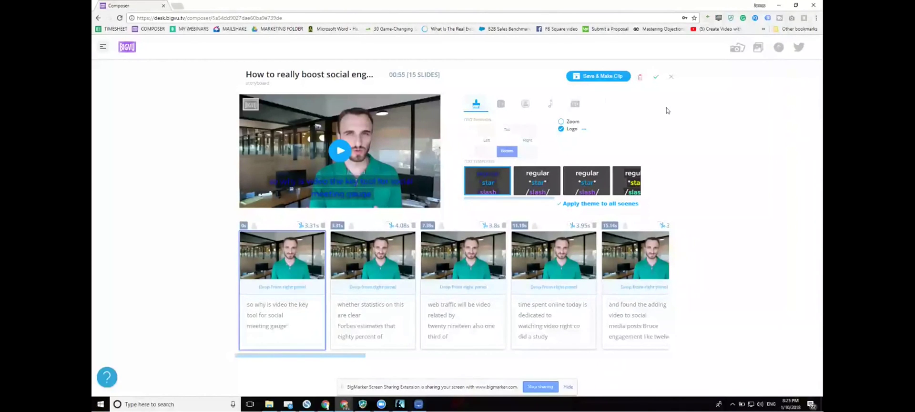
- Exit the Composer without saving changes and return to the stories board
click(672, 78)
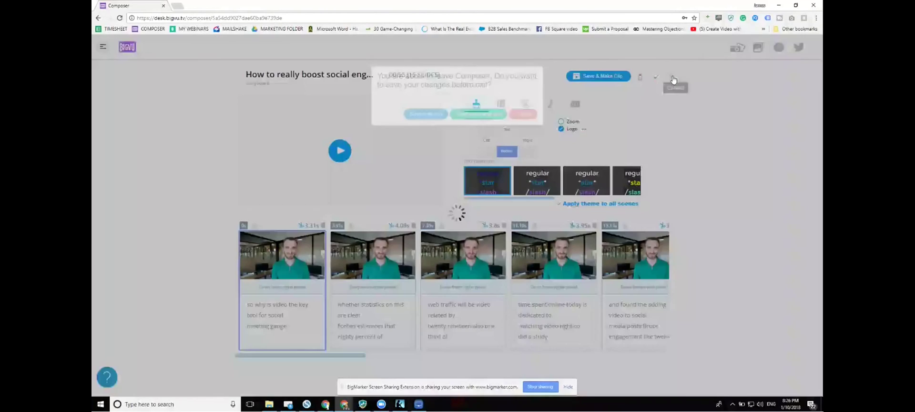
click(491, 122)
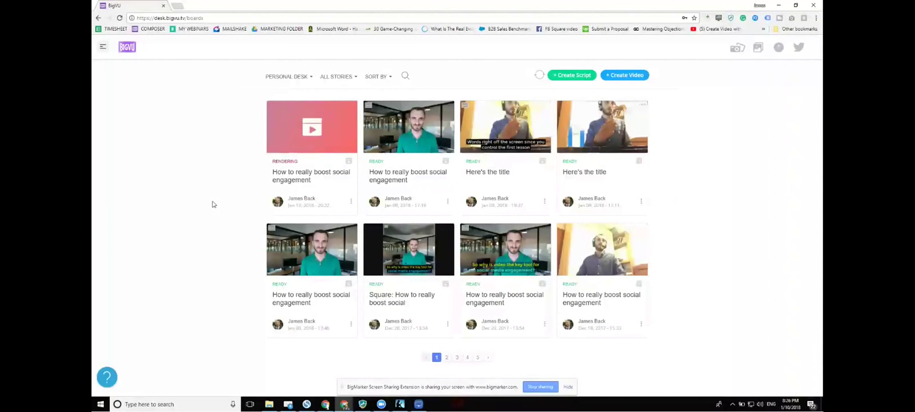
click(573, 76)
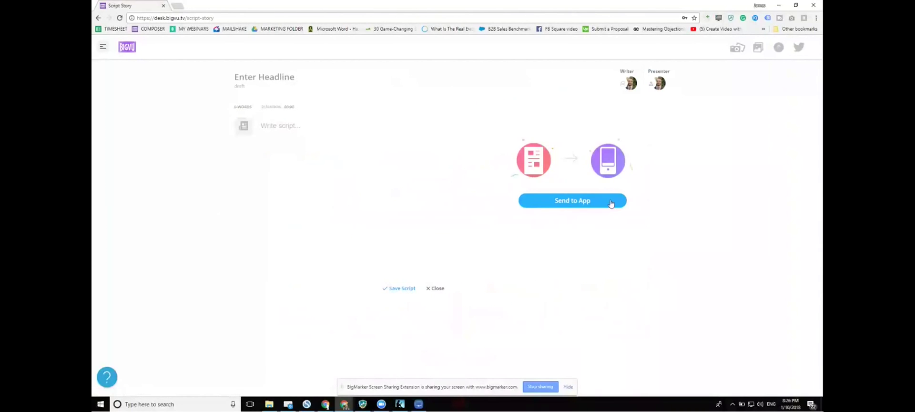
click(434, 287)
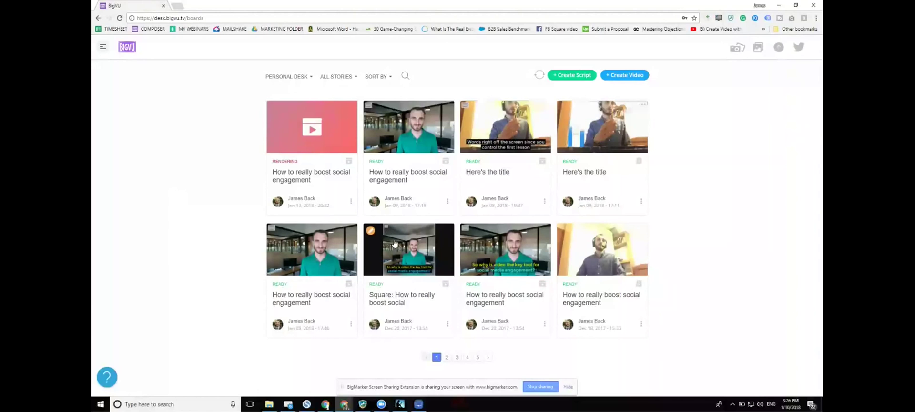
click(641, 202)
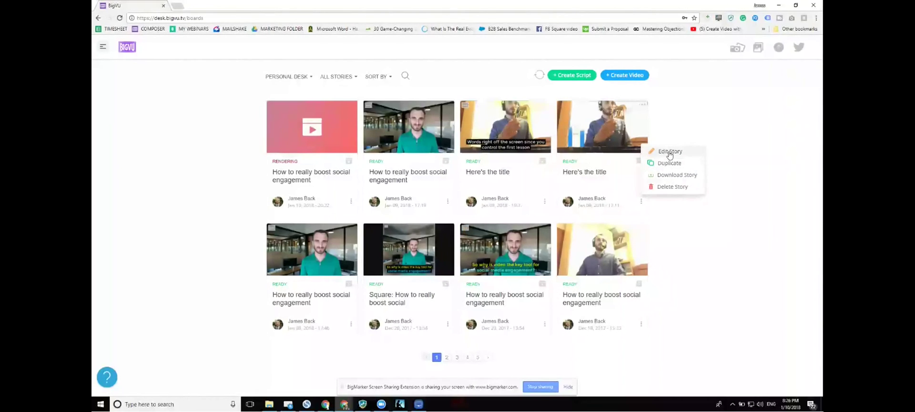
click(682, 127)
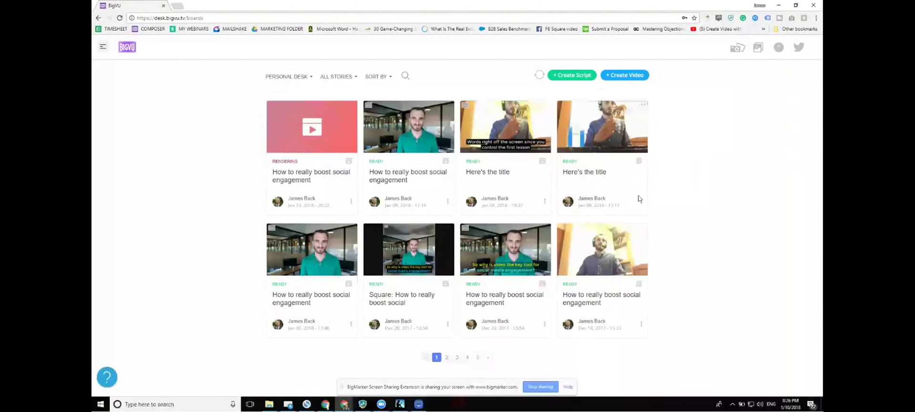
- Create a script story with headline 'Title' and script 'Script', and send it to the app
click(576, 75)
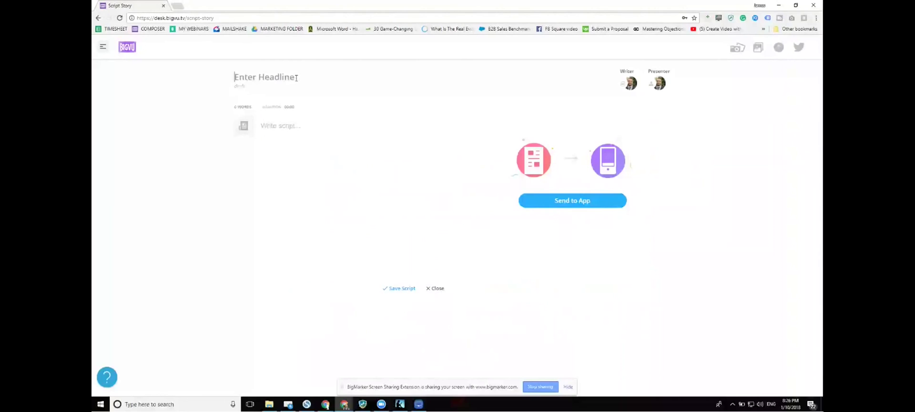
text(T)
text(Script)
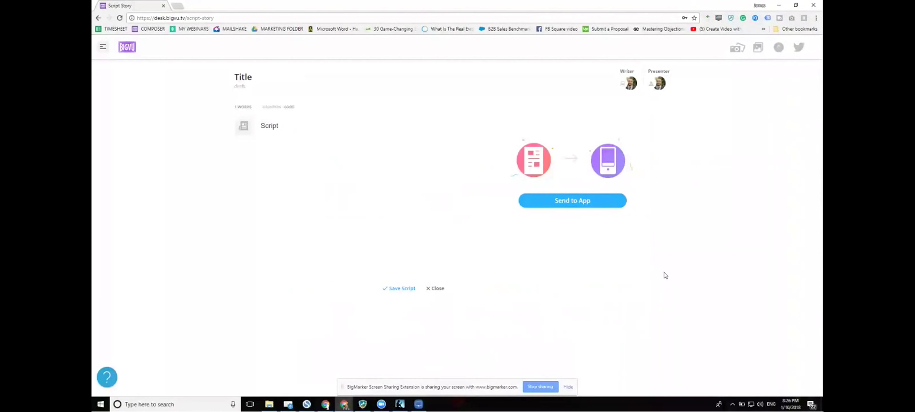
click(573, 201)
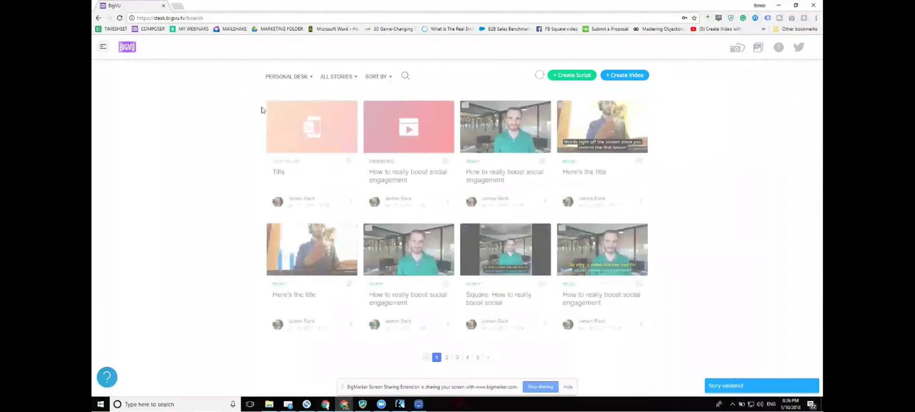
- Open the Here's the title story for editing
click(352, 202)
click(365, 162)
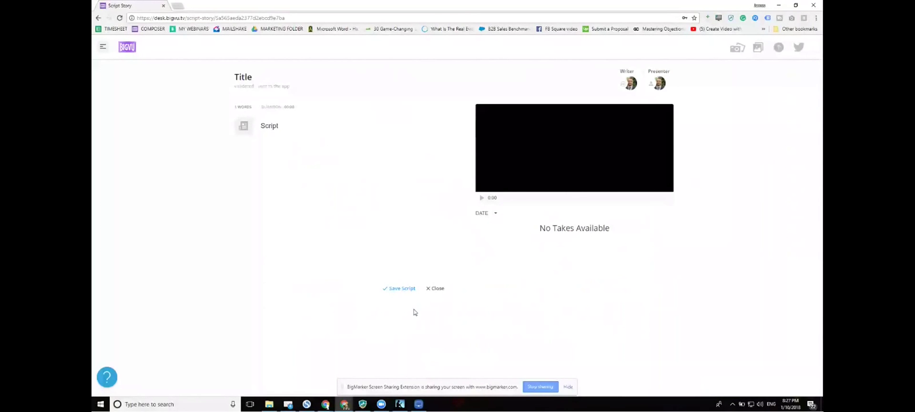
click(430, 288)
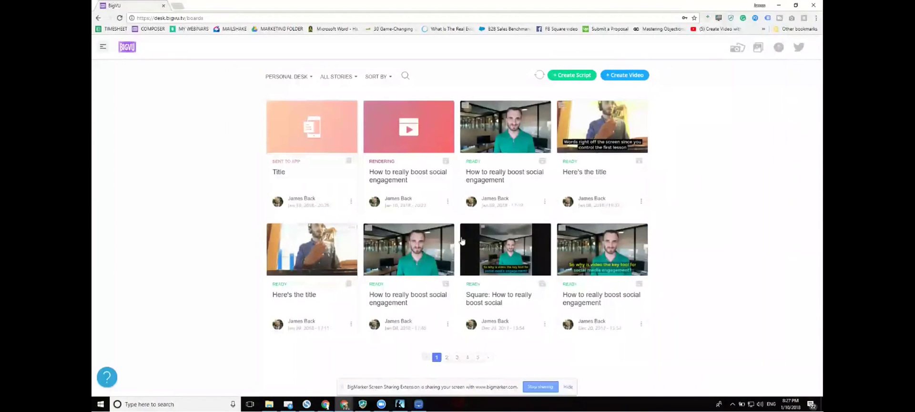
click(351, 325)
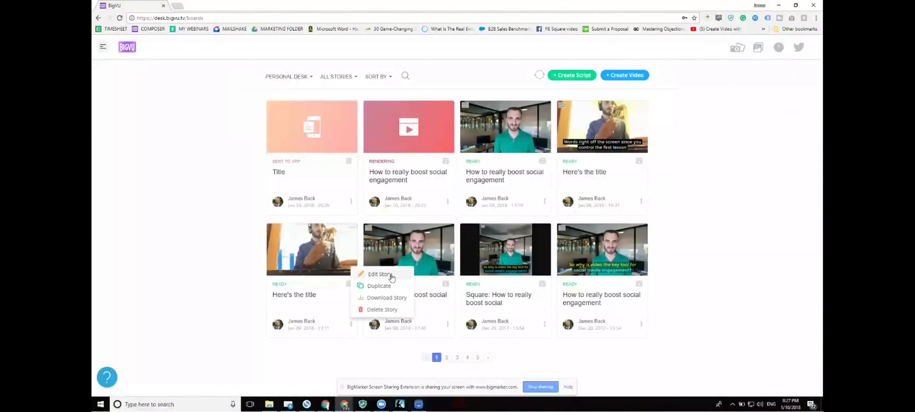
click(376, 273)
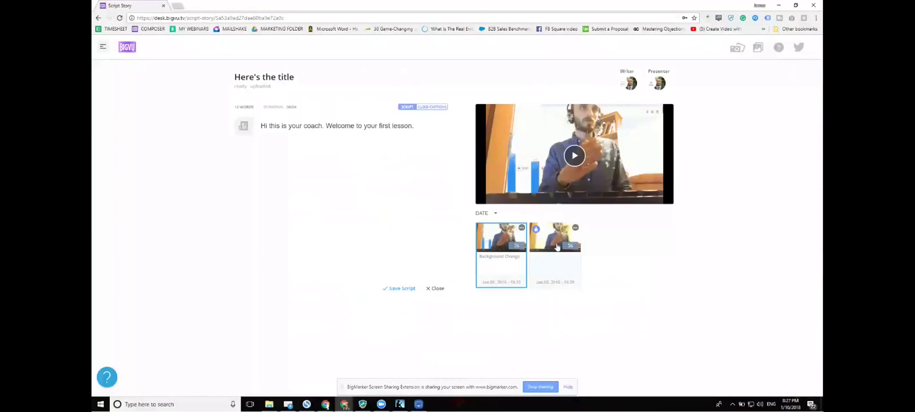
- Change the first caption word 'words' to 'Words' and request automatic captions
click(575, 229)
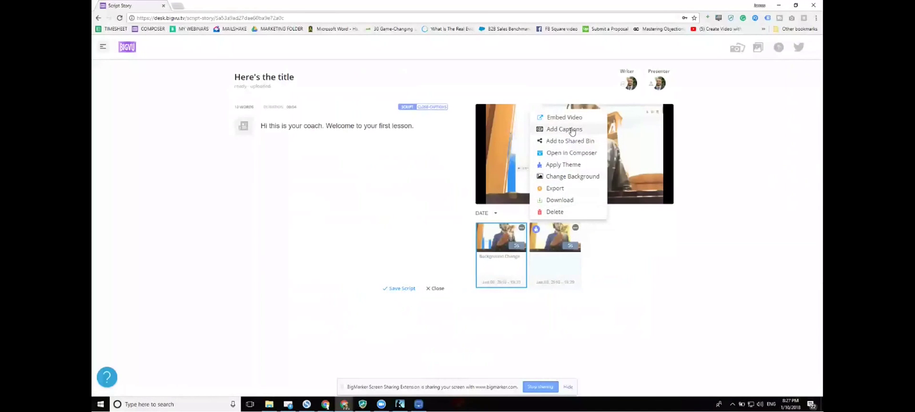
click(441, 109)
drag(260, 122, 253, 125)
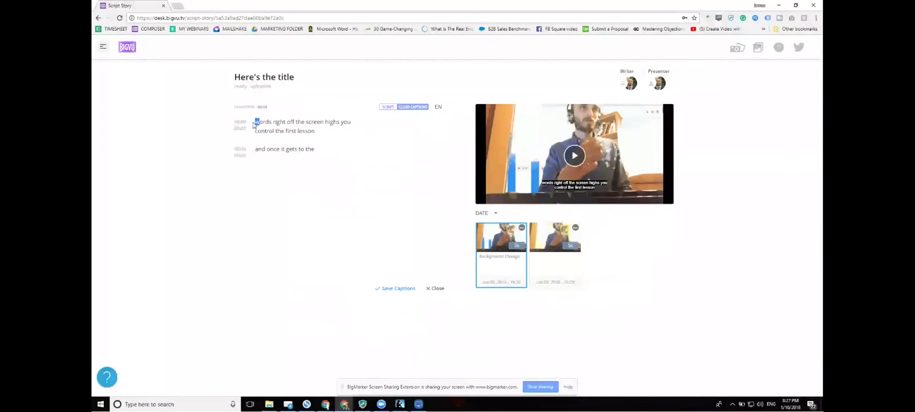
text(W)
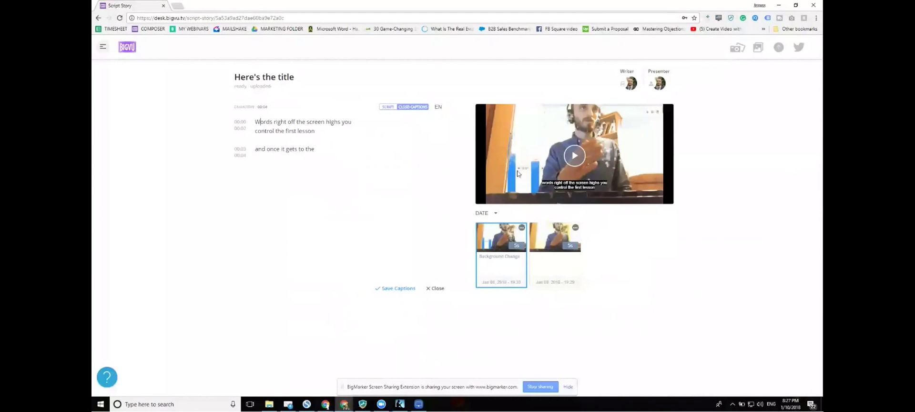
click(578, 229)
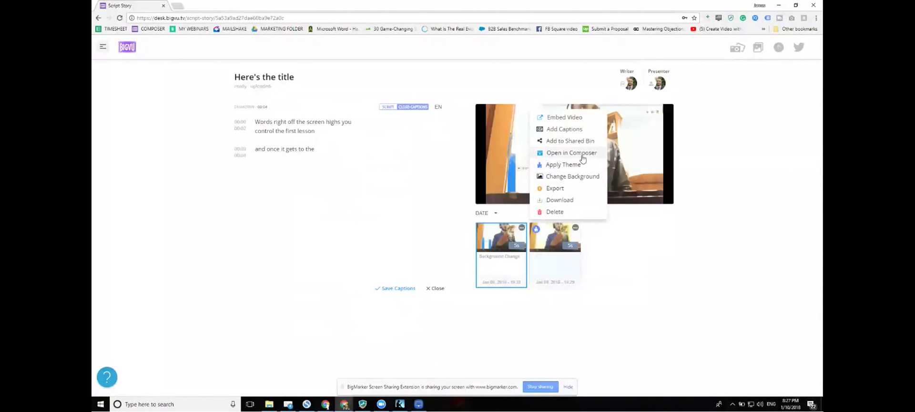
click(563, 129)
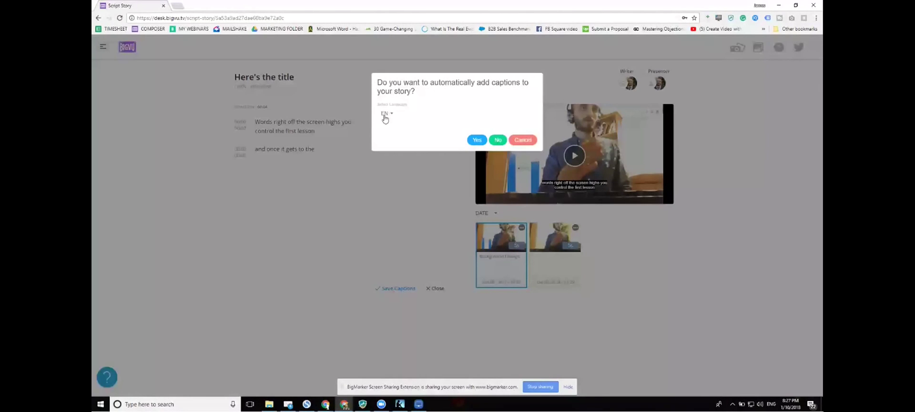
- Accept captions and apply the white-text-on-dark-box template to all scenes
click(476, 140)
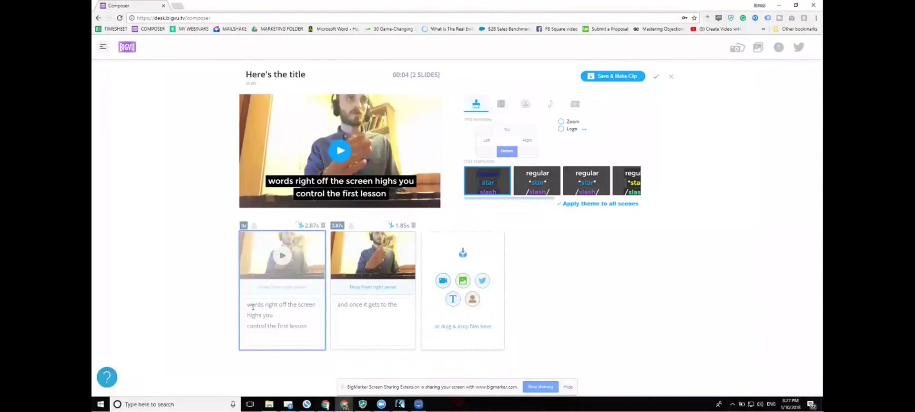
text(W)
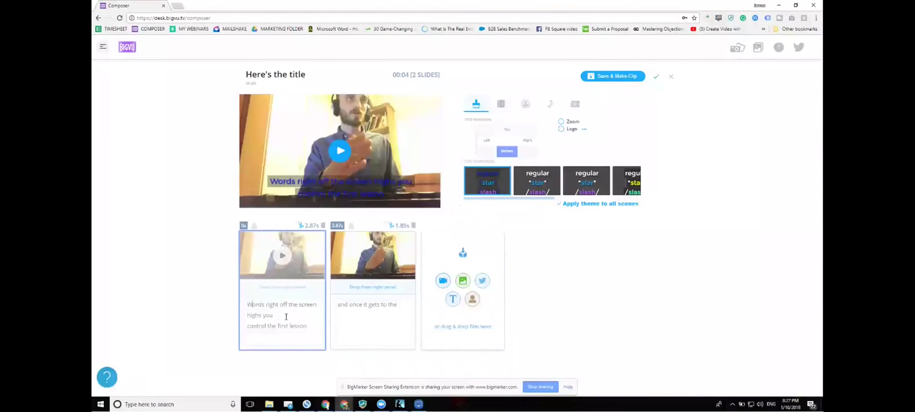
scroll(548, 186, right, 1)
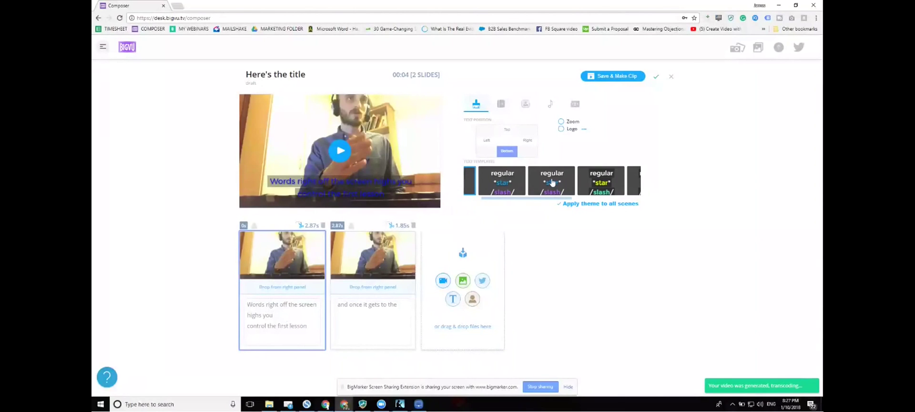
click(552, 182)
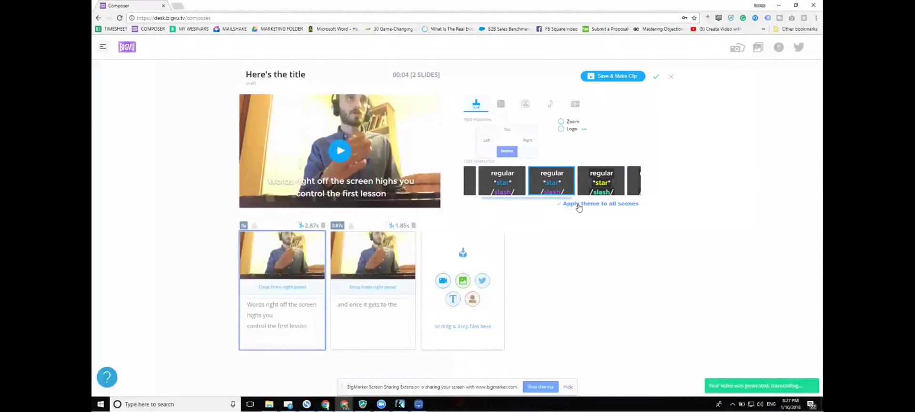
click(600, 183)
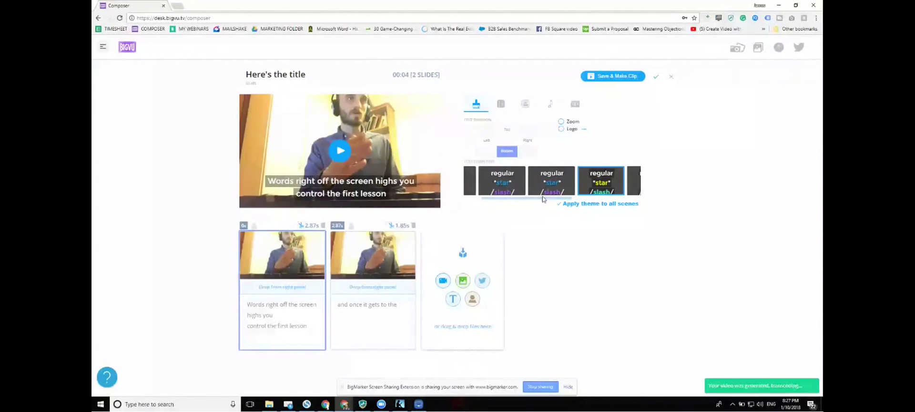
scroll(542, 197, right, 1)
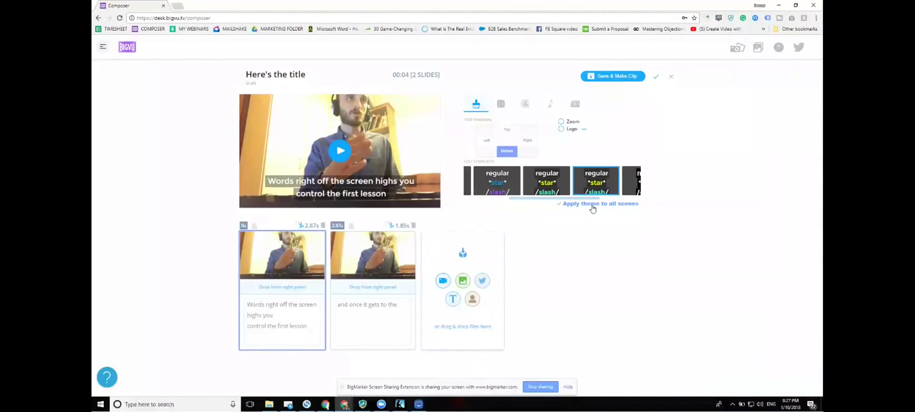
click(592, 204)
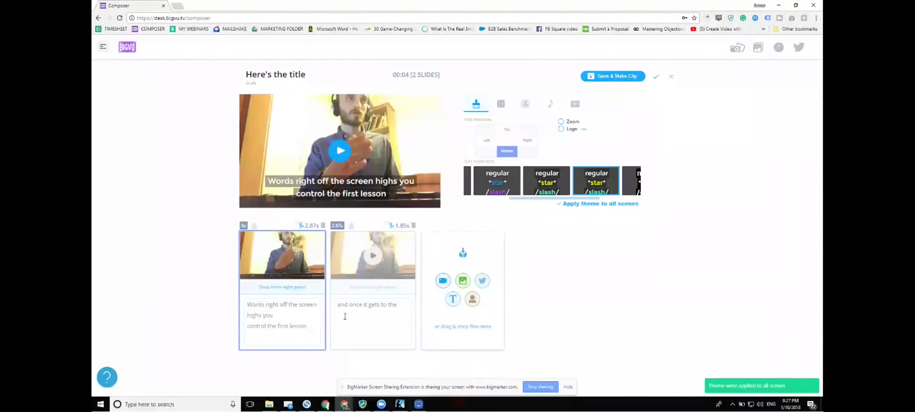
- Turn on the logo watermark and put library clips onto slides 2 and 1
click(561, 130)
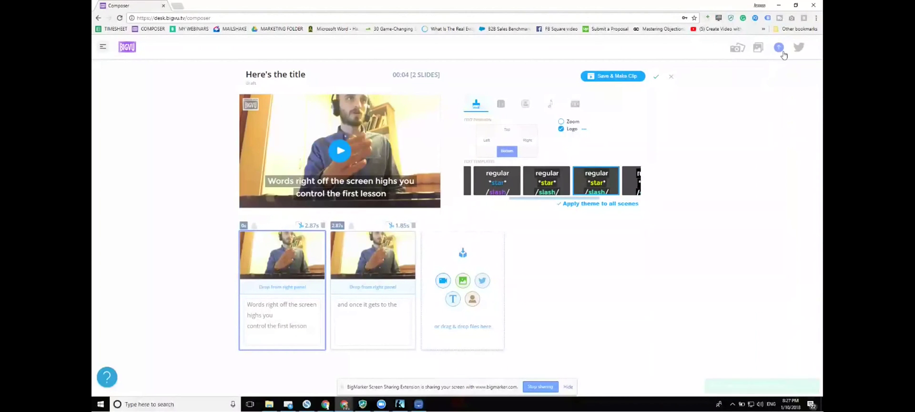
click(758, 48)
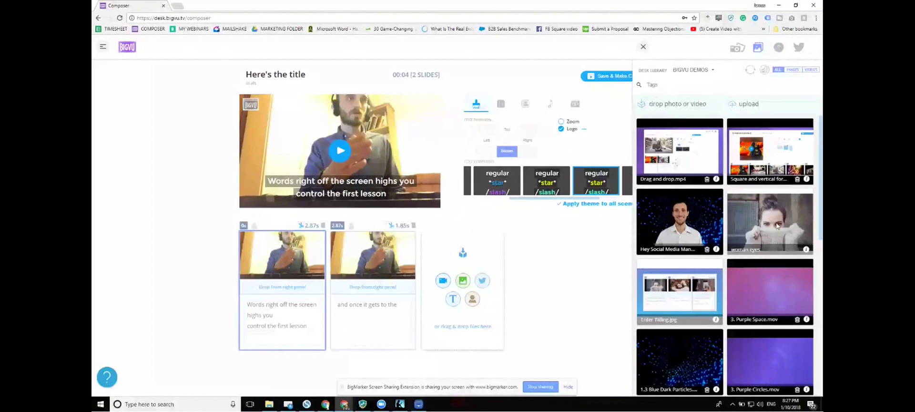
drag(778, 228, 371, 274)
drag(295, 282, 294, 282)
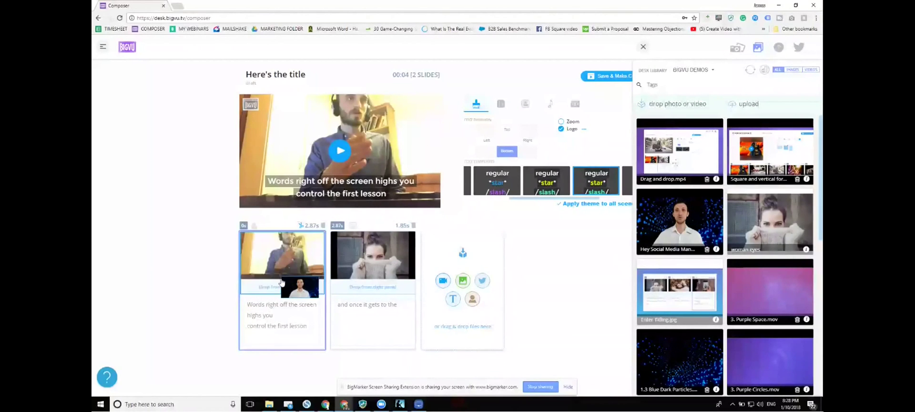
click(643, 46)
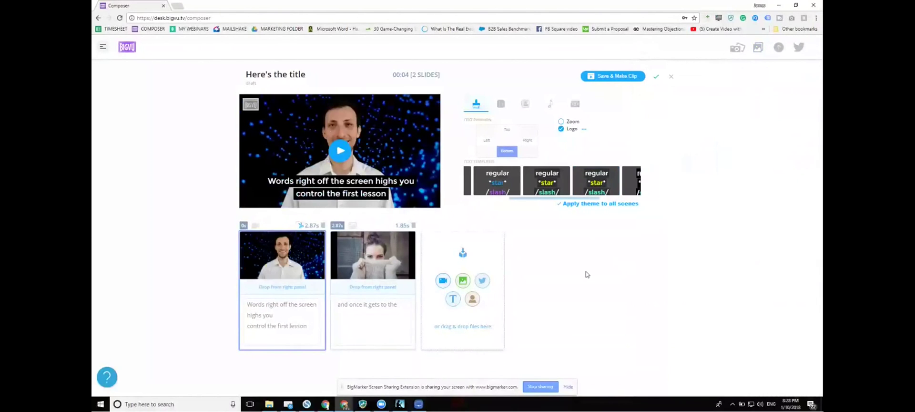
- Save "Here's the title" to start rendering, then open Export Video for the 00:55 engagement story
click(616, 77)
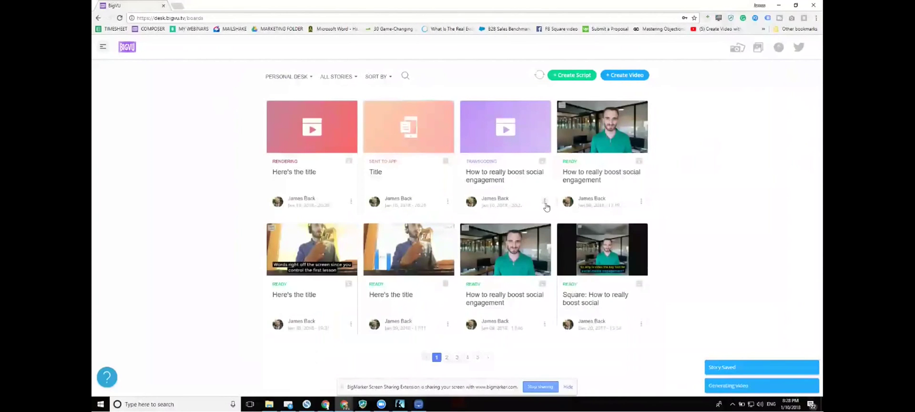
click(641, 202)
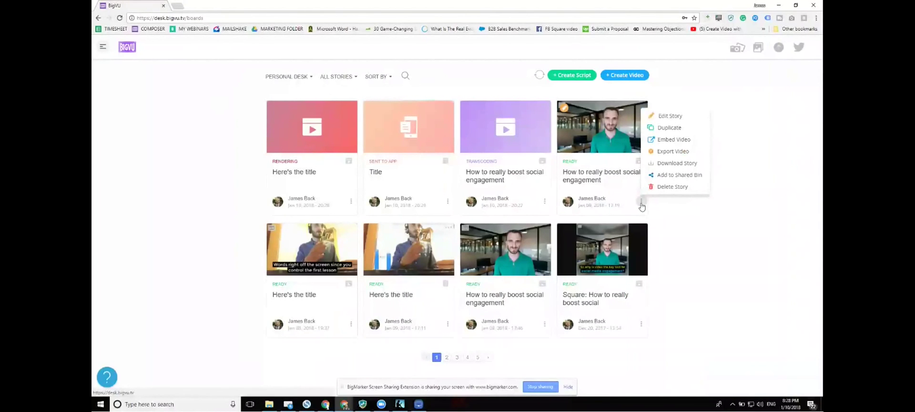
click(668, 153)
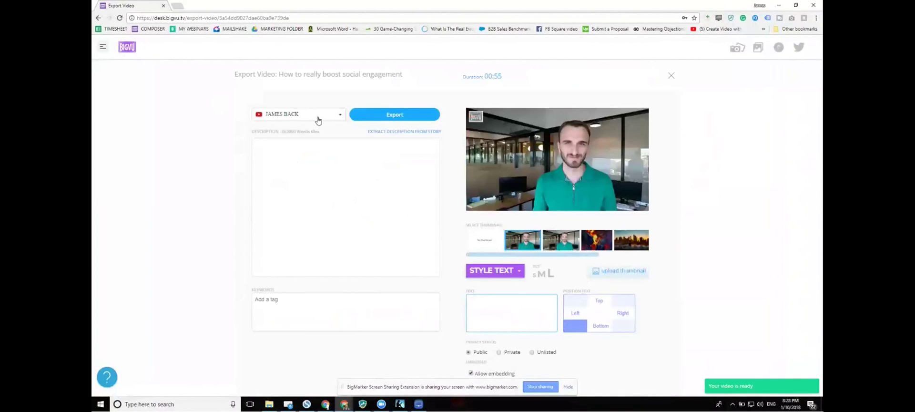